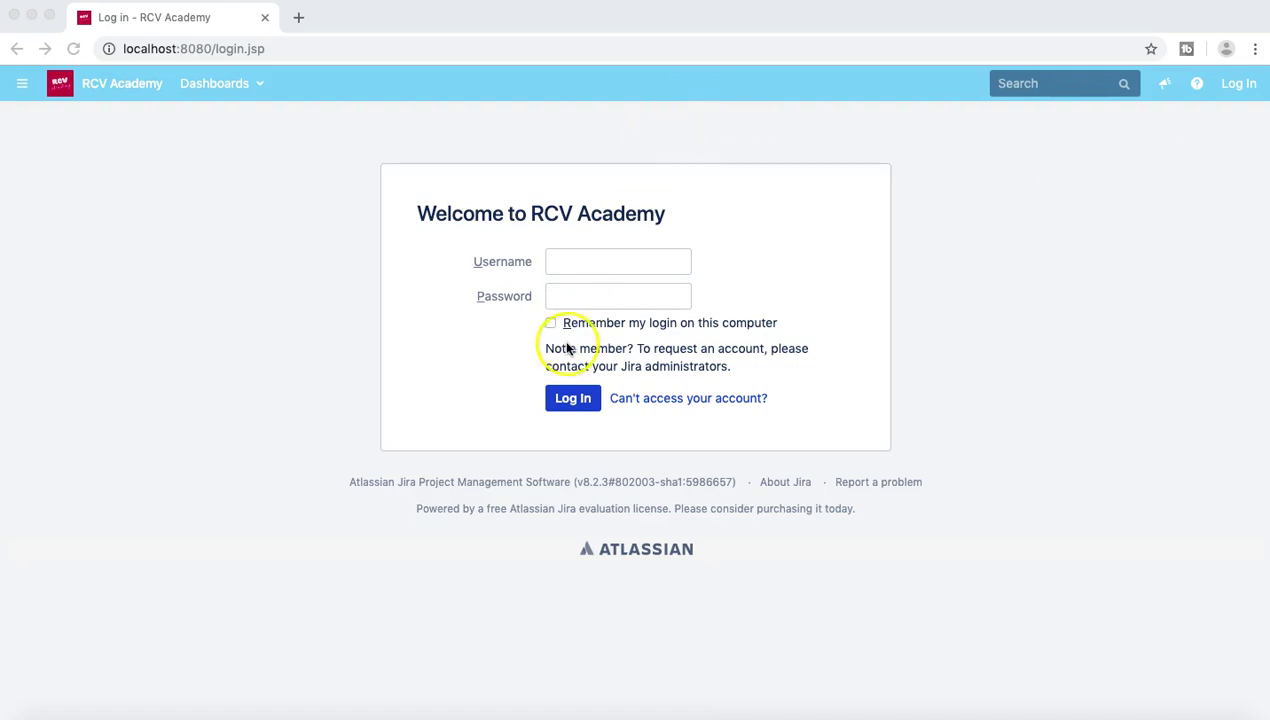
Step: Log in with the first user's username and password to reach the RA board
{"action": "left_click", "coordinate": [585, 264]}
{"action": "left_click", "coordinate": [567, 259]}
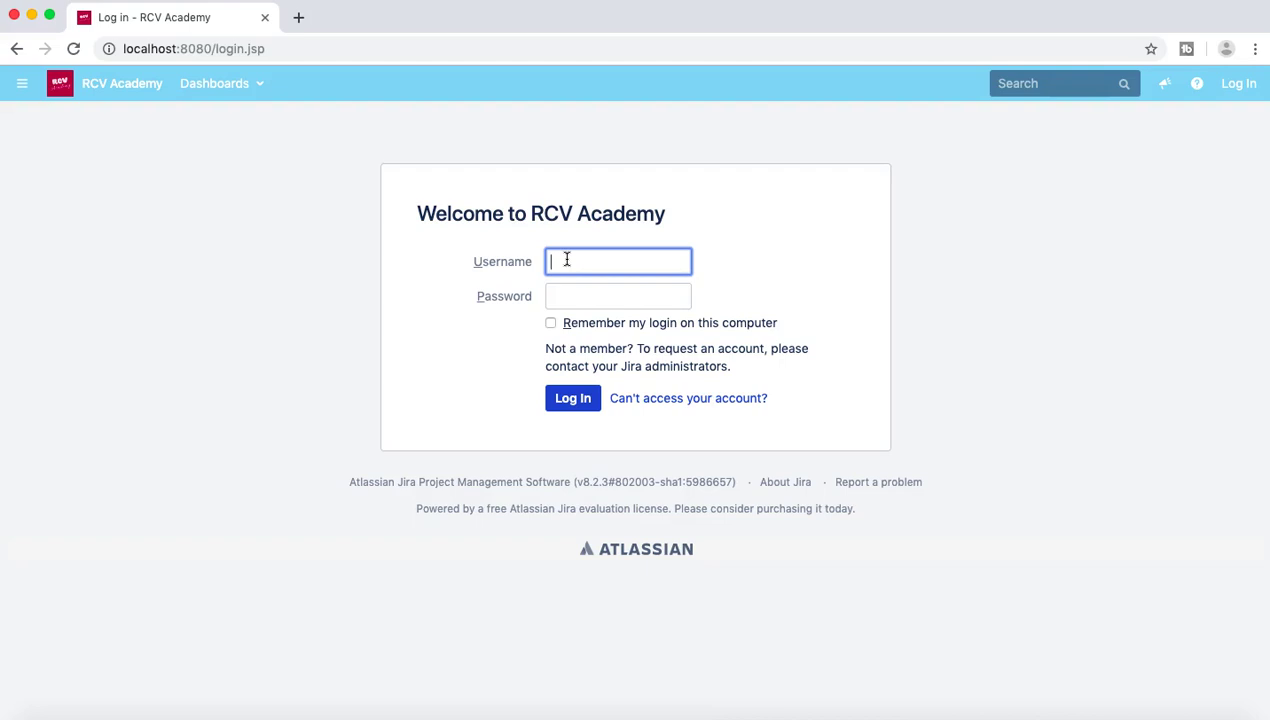
{"action": "key", "text": "Tab"}
{"action": "type", "text": "••••••••••"}
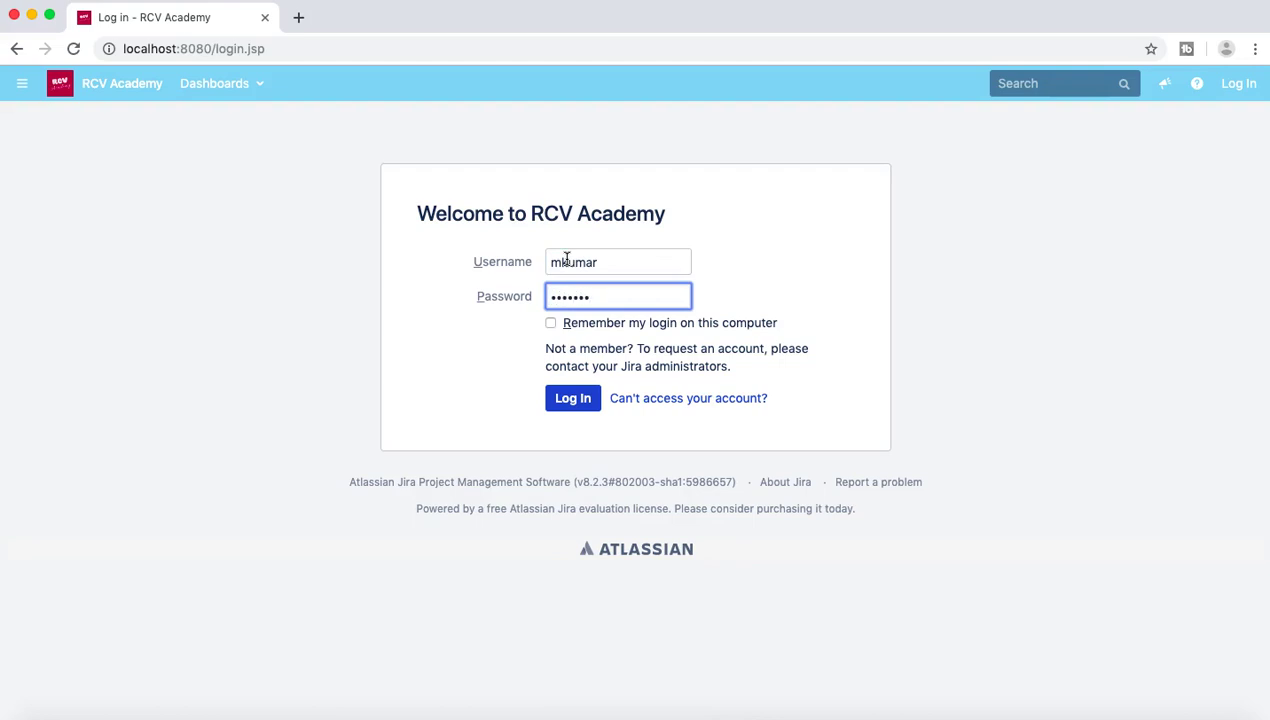
{"action": "key", "text": "Return"}
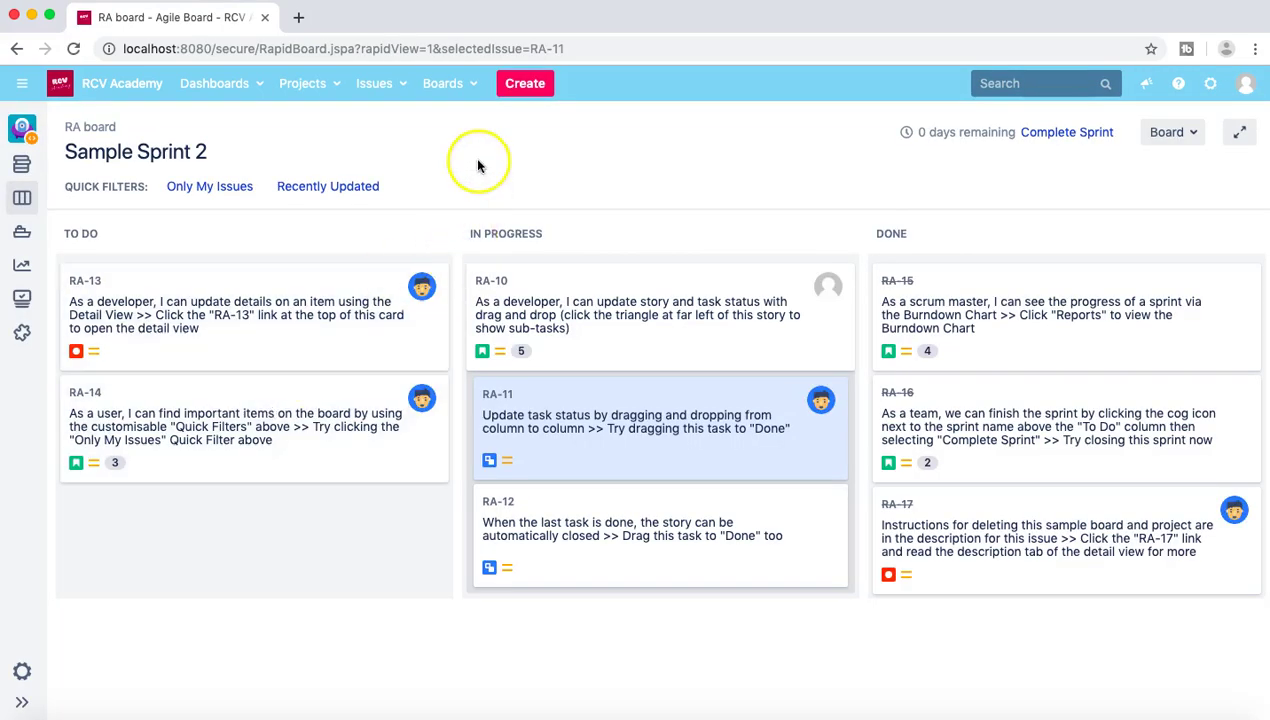
Step: Go to the issue search page and check the Tools list, which offers no options
{"action": "left_click", "coordinate": [403, 92]}
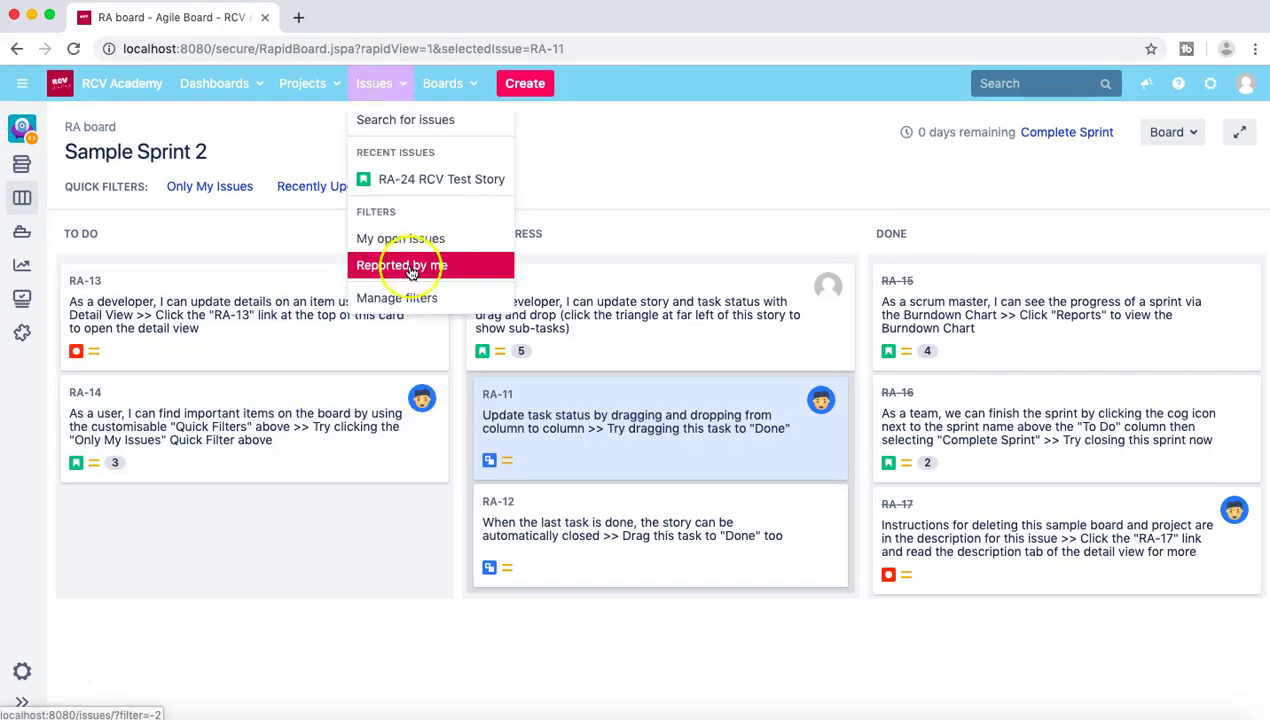
{"action": "left_click", "coordinate": [410, 122]}
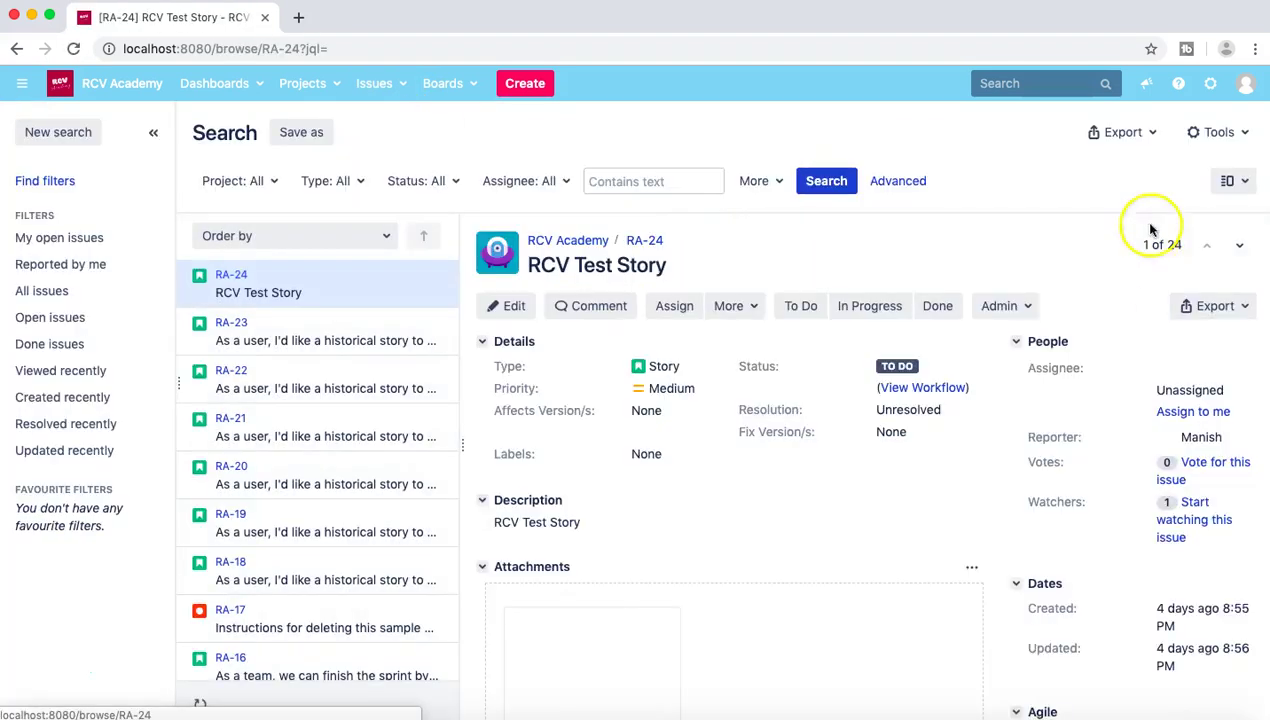
{"action": "left_click", "coordinate": [1246, 134]}
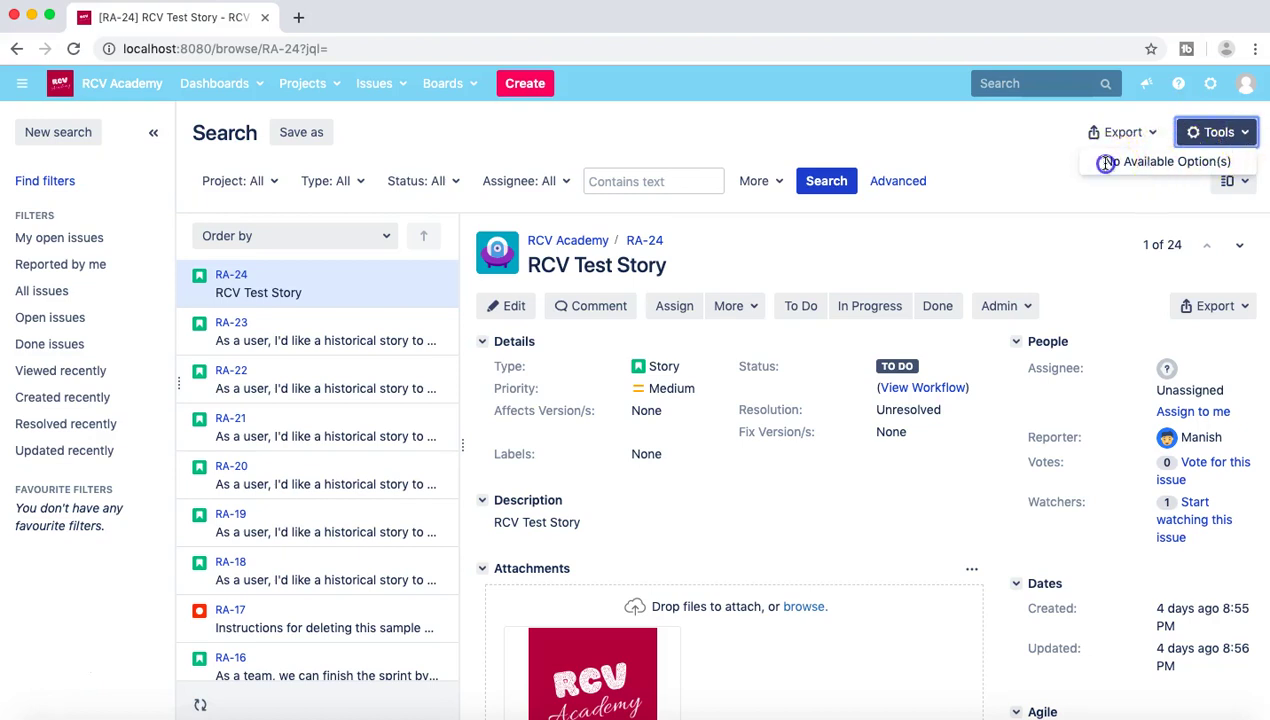
Step: Close the empty Tools list, then reopen it to show it is still empty
{"action": "left_click", "coordinate": [1237, 132]}
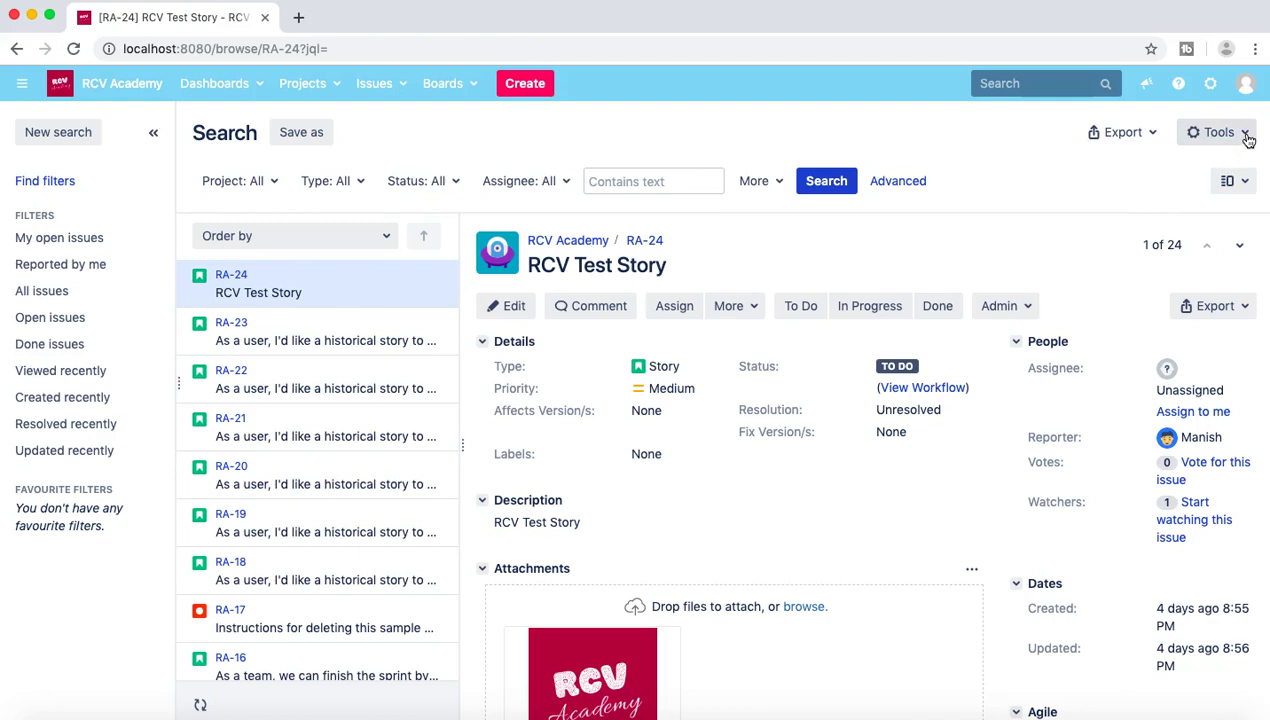
{"action": "left_click", "coordinate": [1247, 139]}
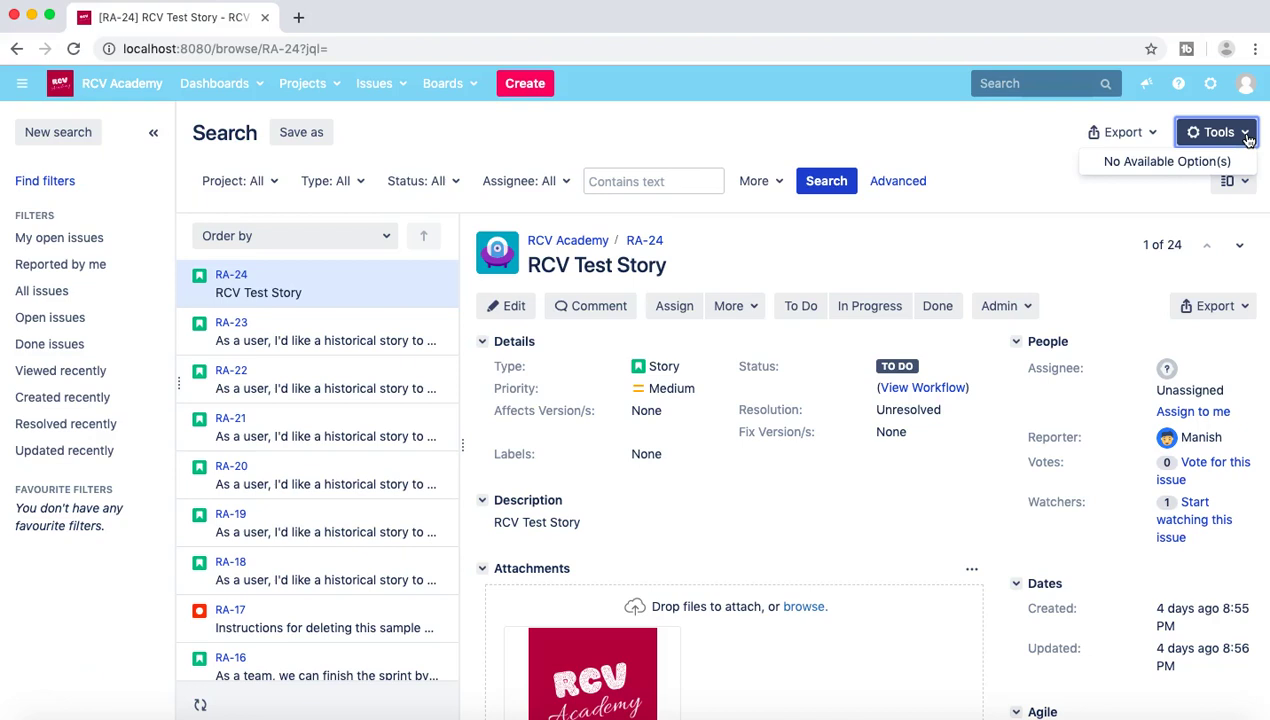
Step: Close the Tools list and open System administration, confirming the administrator password
{"action": "left_click", "coordinate": [1197, 138]}
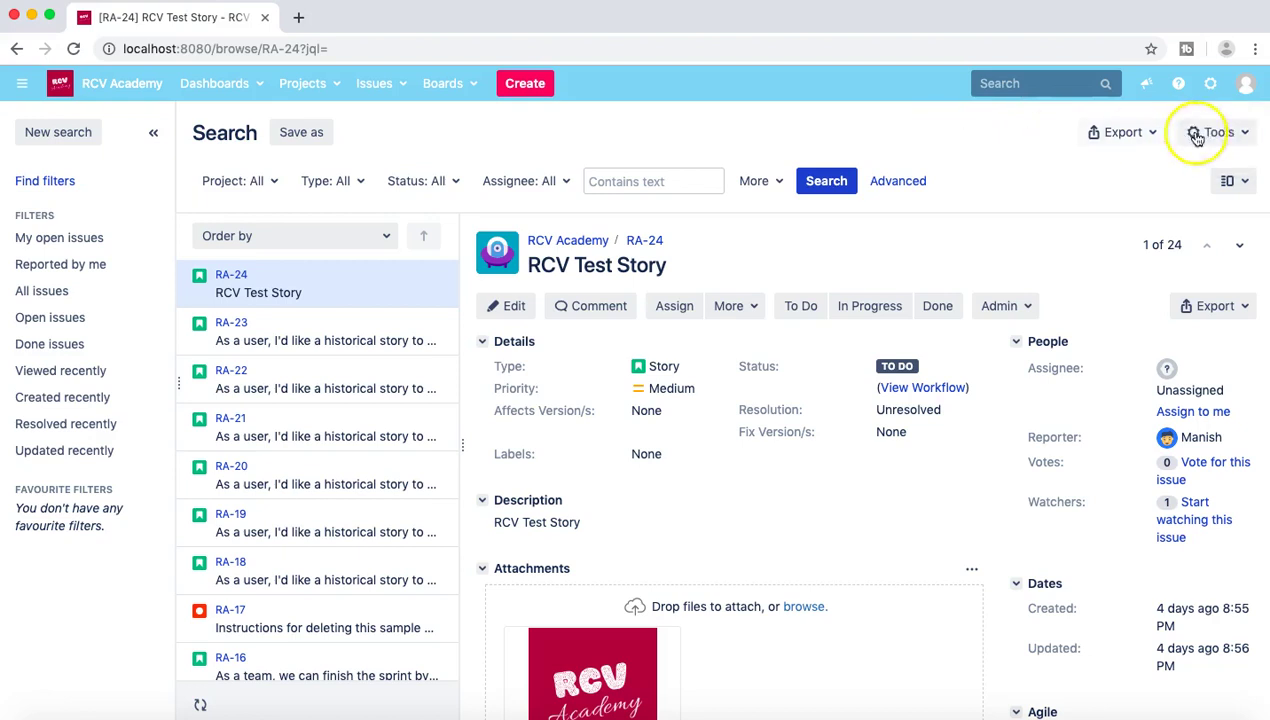
{"action": "left_click", "coordinate": [1210, 83]}
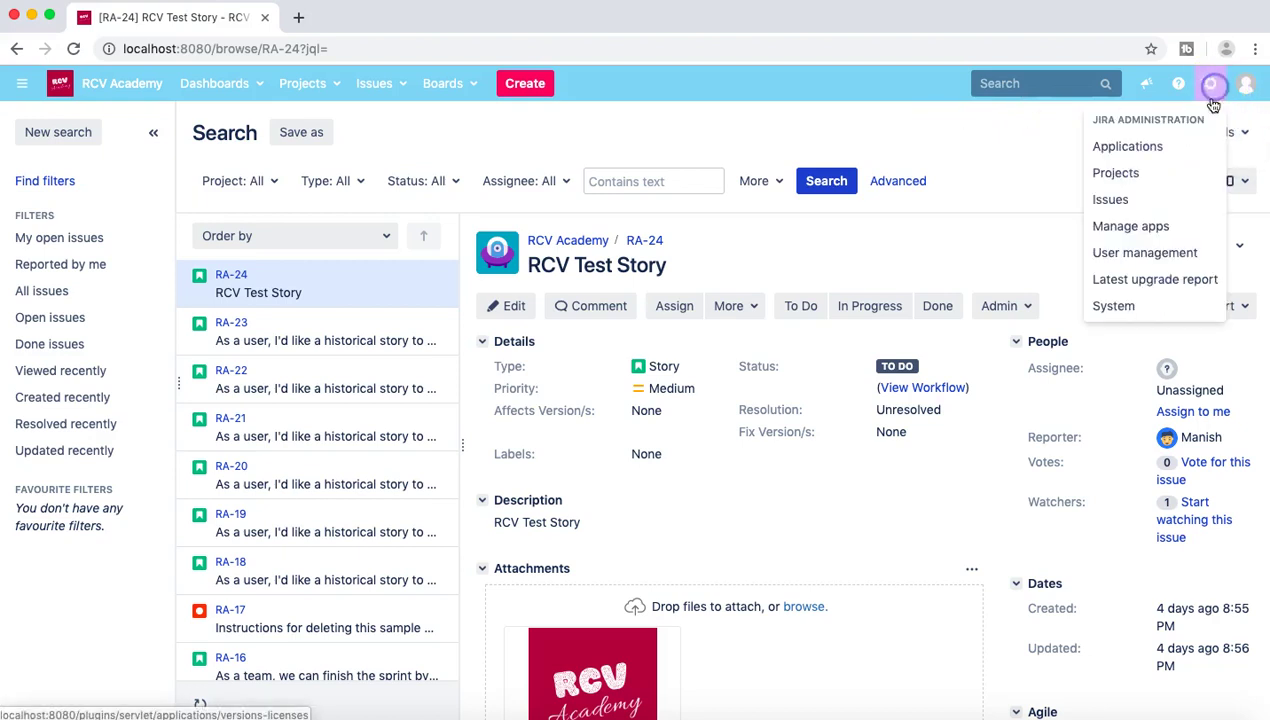
{"action": "left_click", "coordinate": [1144, 316]}
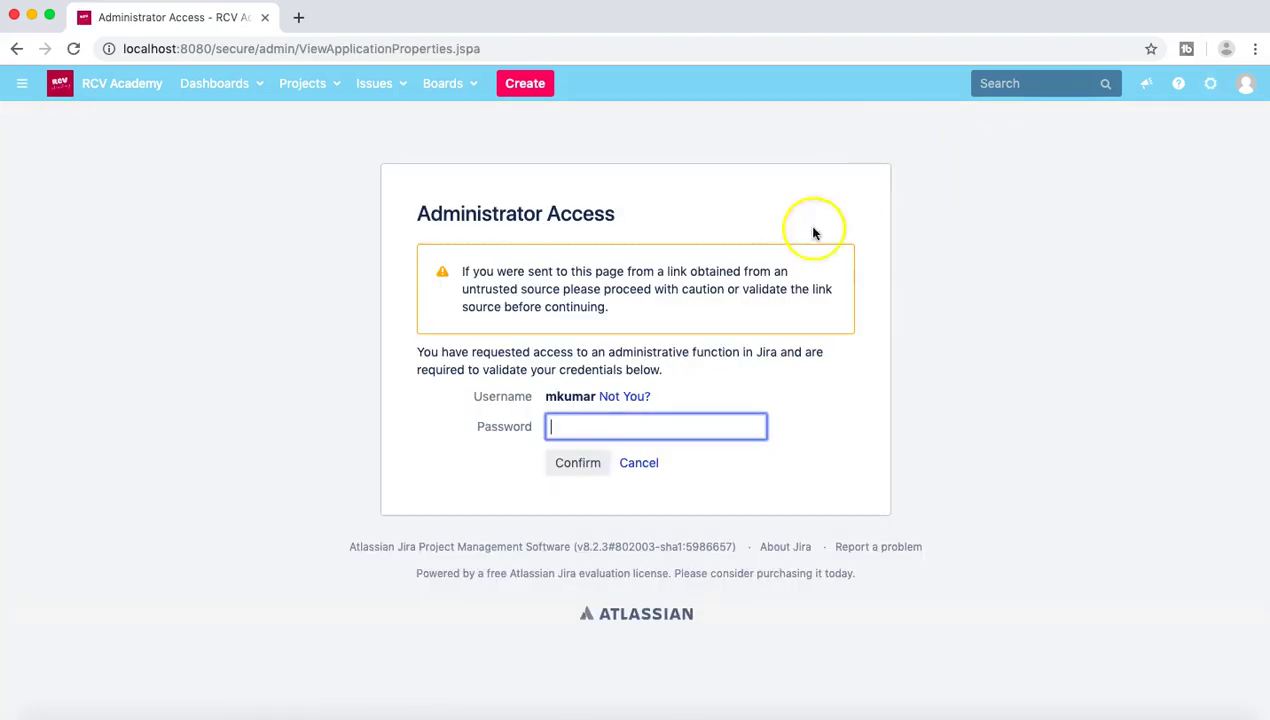
{"action": "type", "text": "**********"}
{"action": "key", "text": "Return"}
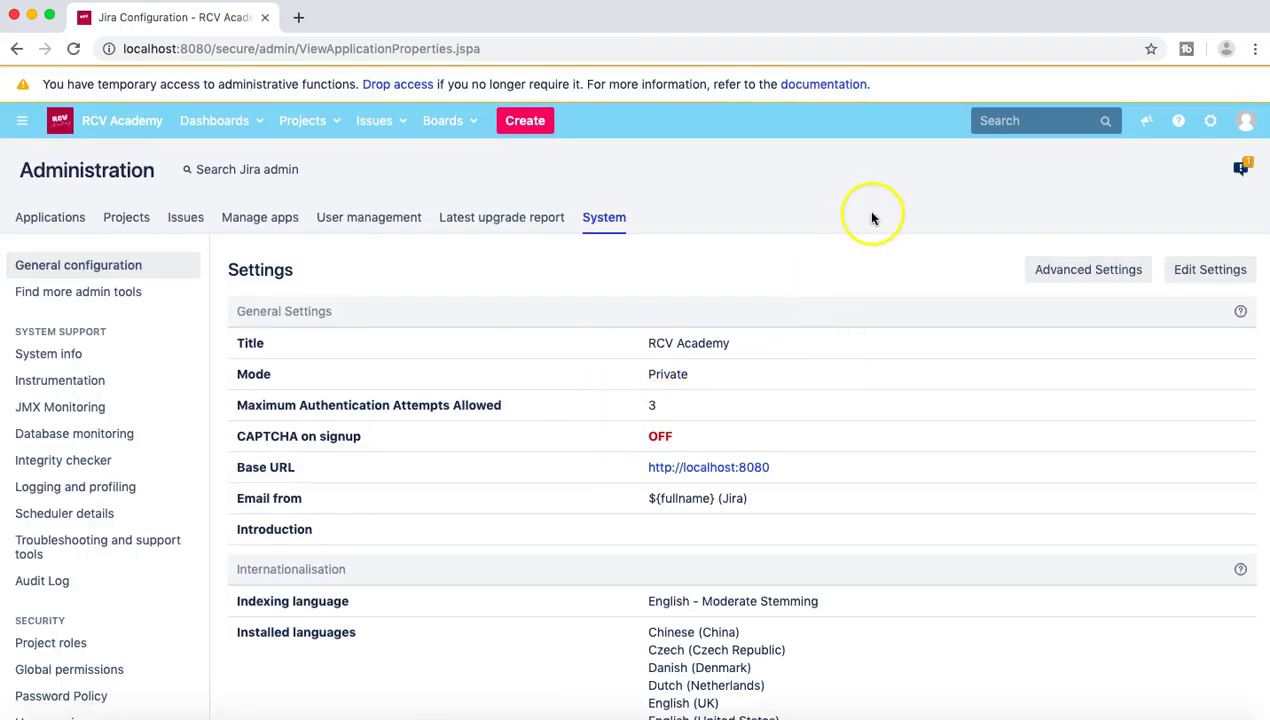
Step: Log out of Jira from the account menu
{"action": "left_click", "coordinate": [1210, 122]}
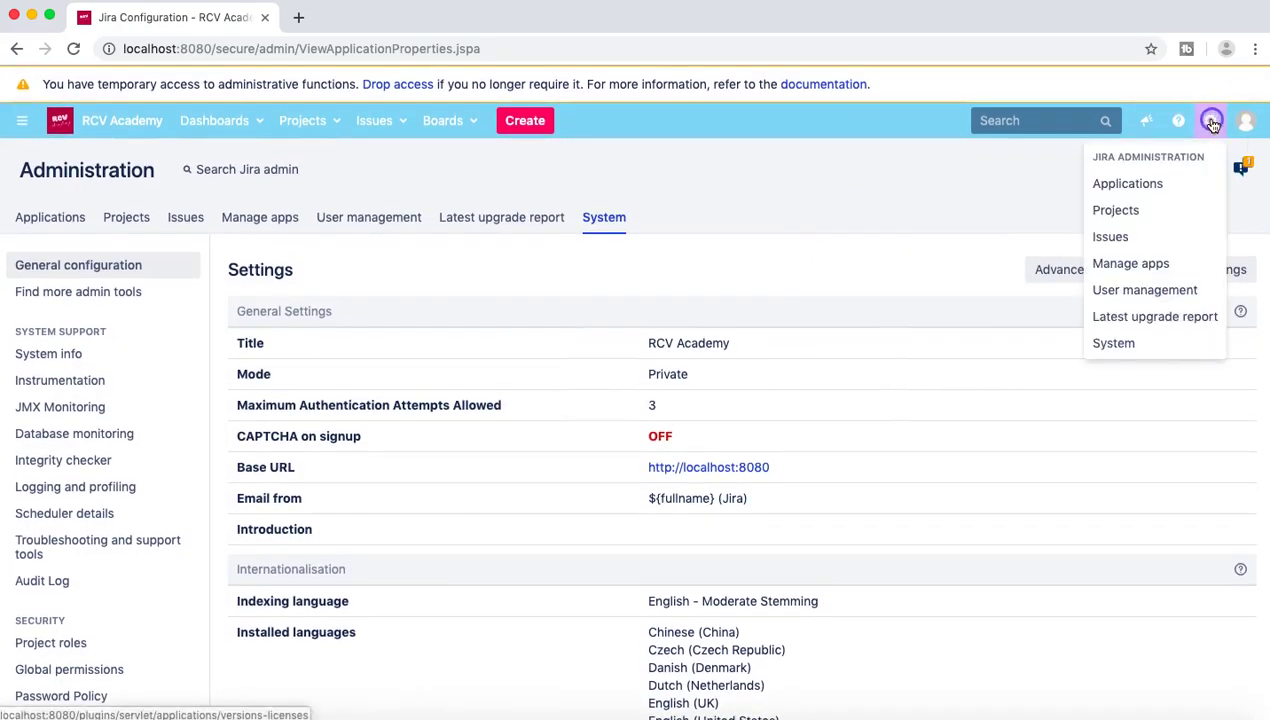
{"action": "left_click", "coordinate": [1246, 123]}
{"action": "left_click", "coordinate": [1160, 356]}
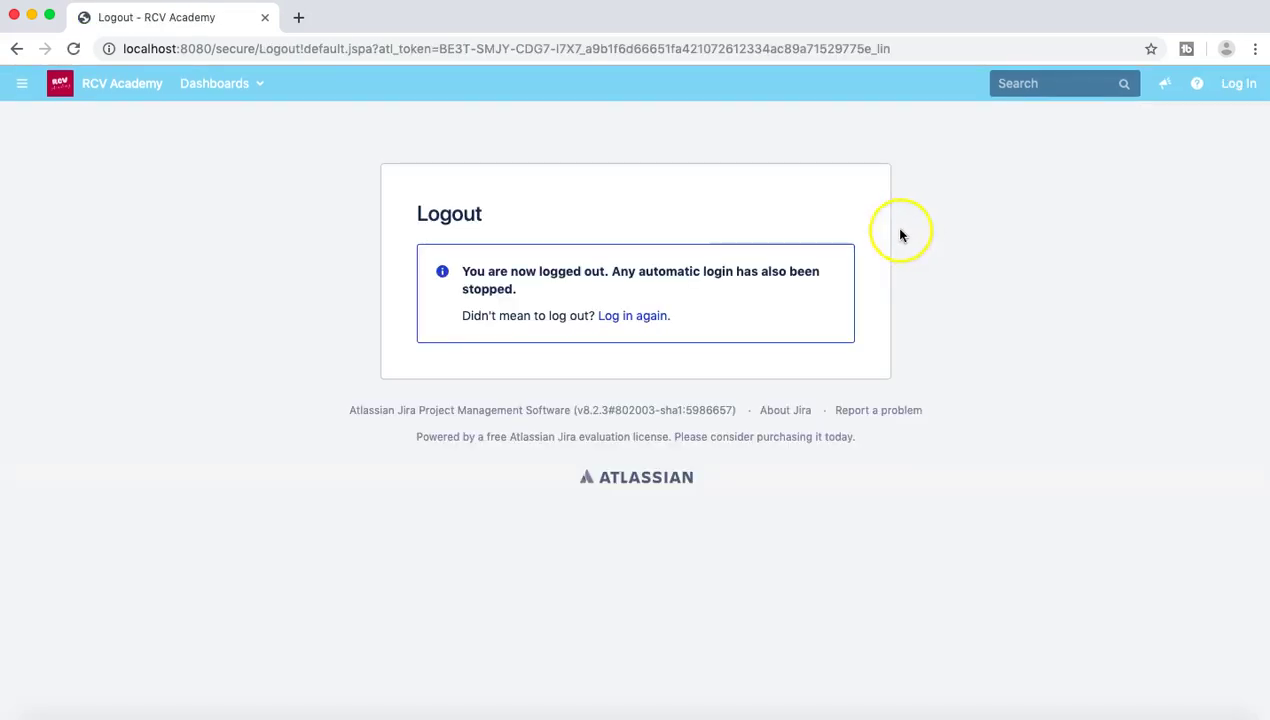
Step: Log in again as a different user with their username and password
{"action": "left_click", "coordinate": [636, 320]}
{"action": "left_click", "coordinate": [595, 268]}
{"action": "type", "text": "manish"}
{"action": "key", "text": "Tab"}
{"action": "type", "text": "******"}
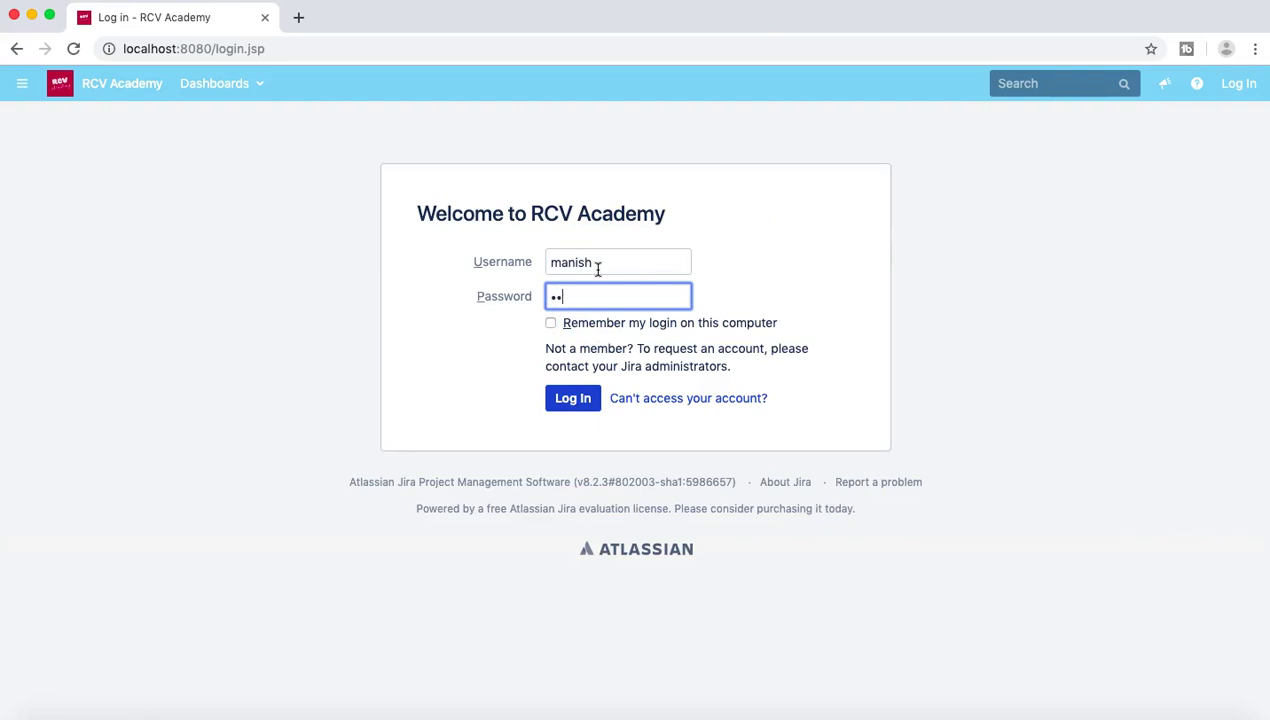
{"action": "type", "text": "****"}
{"action": "key", "text": "Return"}
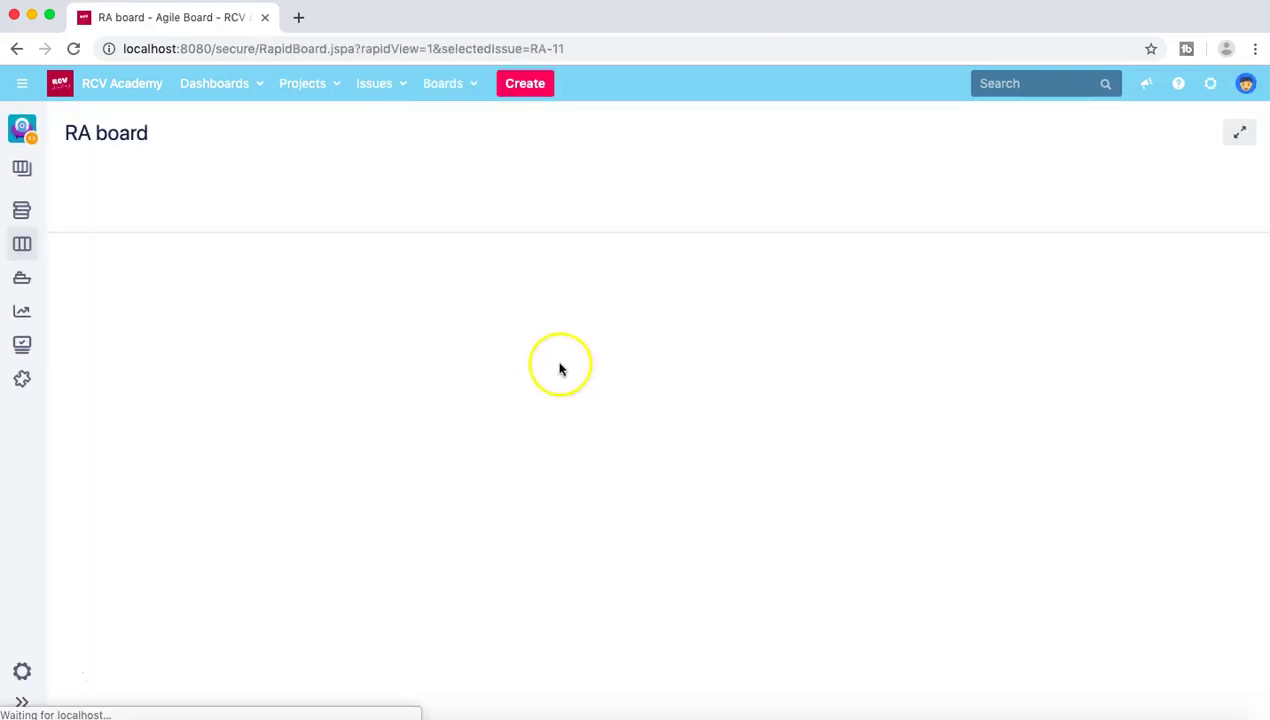
Step: Open the System administration settings, confirming the administrator password for temporary access
{"action": "left_click", "coordinate": [1212, 86]}
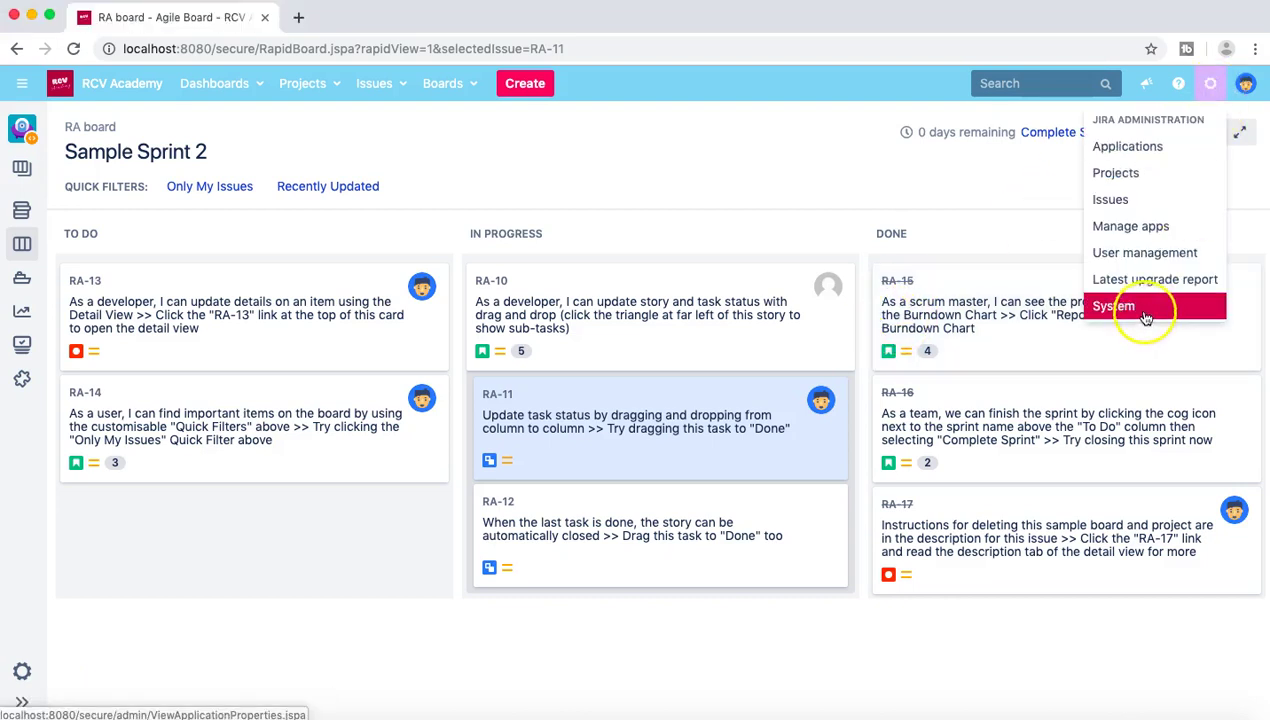
{"action": "left_click", "coordinate": [1145, 316]}
{"action": "left_click", "coordinate": [672, 431]}
{"action": "type", "text": "••••••••••"}
{"action": "key", "text": "Return"}
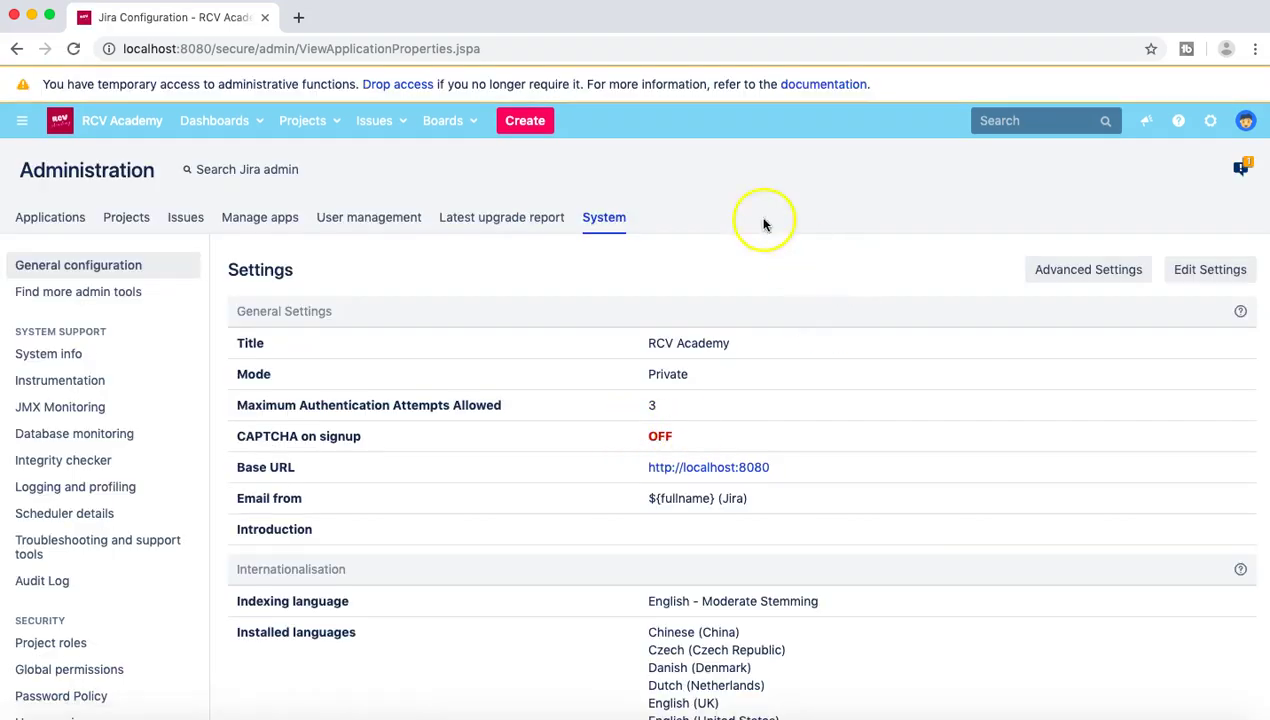
Step: Search the admin pages for 'glob', open Global Permissions, and review the permissions list
{"action": "left_click", "coordinate": [718, 122]}
{"action": "type", "text": "glob"}
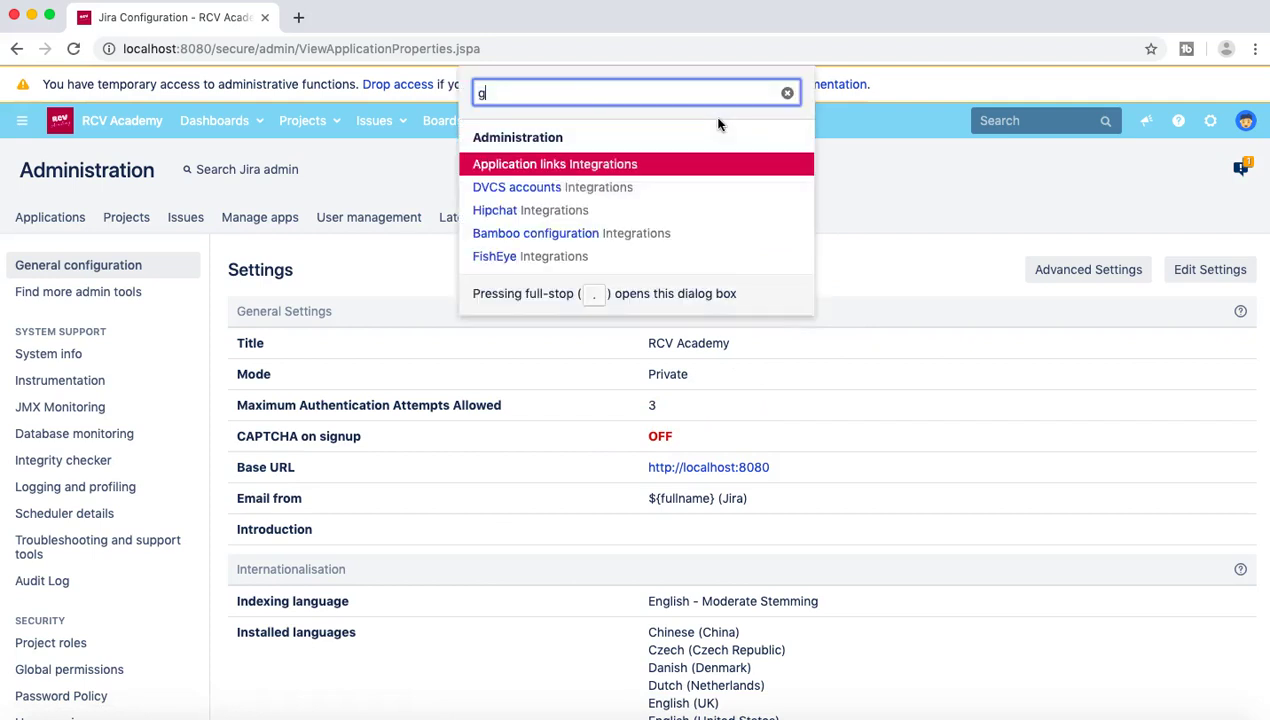
{"action": "left_click", "coordinate": [626, 199]}
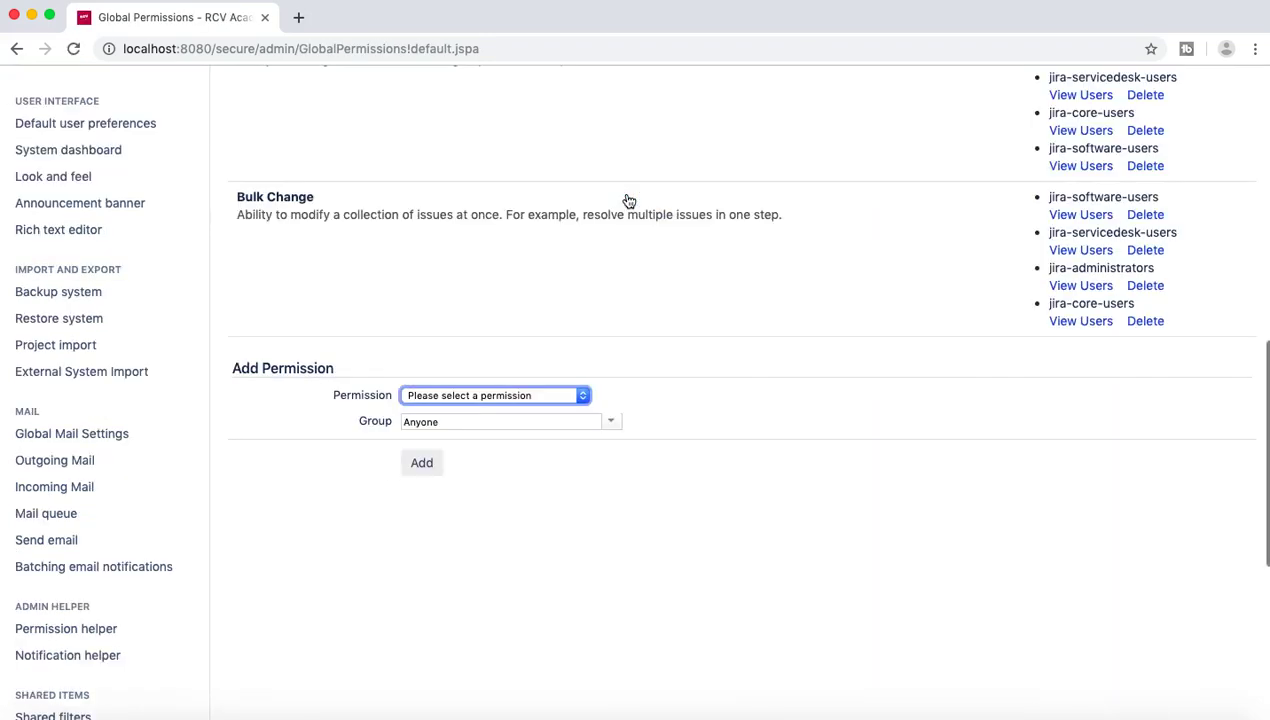
{"action": "scroll", "coordinate": [628, 201], "scroll_direction": "up", "scroll_amount": 2}
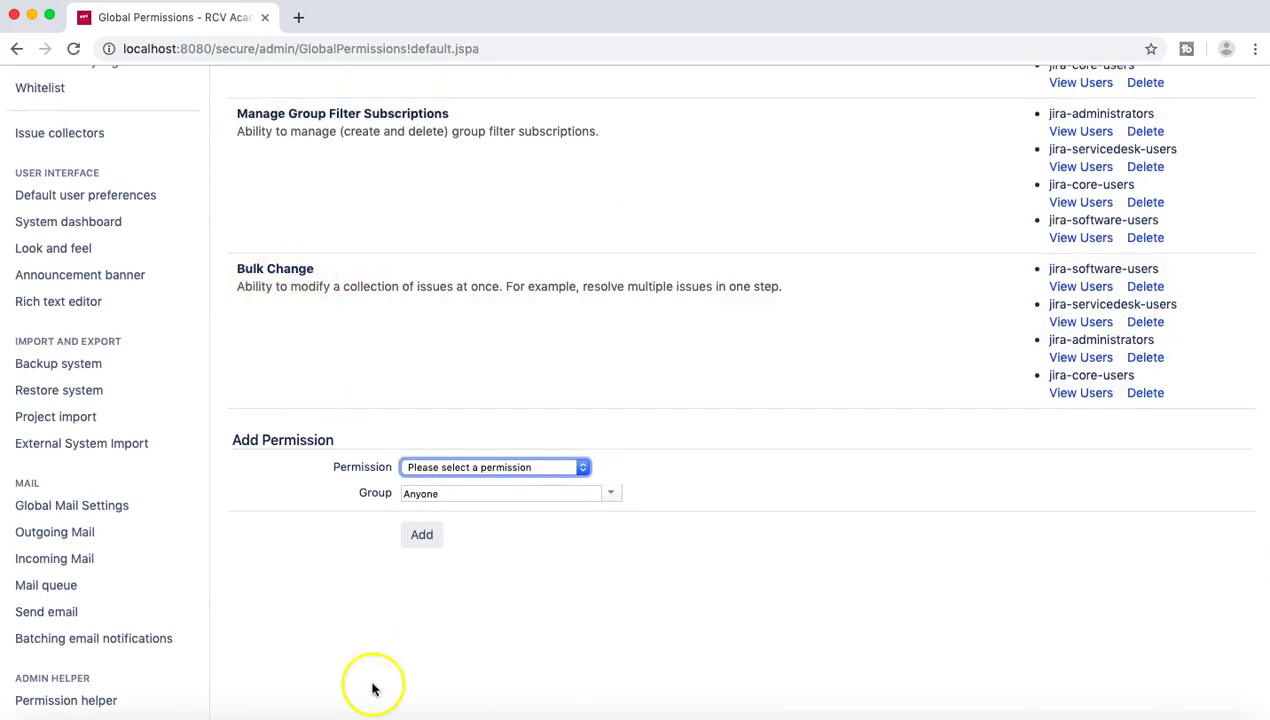
{"action": "scroll", "coordinate": [498, 360], "scroll_direction": "up", "scroll_amount": 7}
{"action": "scroll", "coordinate": [499, 360], "scroll_direction": "down", "scroll_amount": 3}
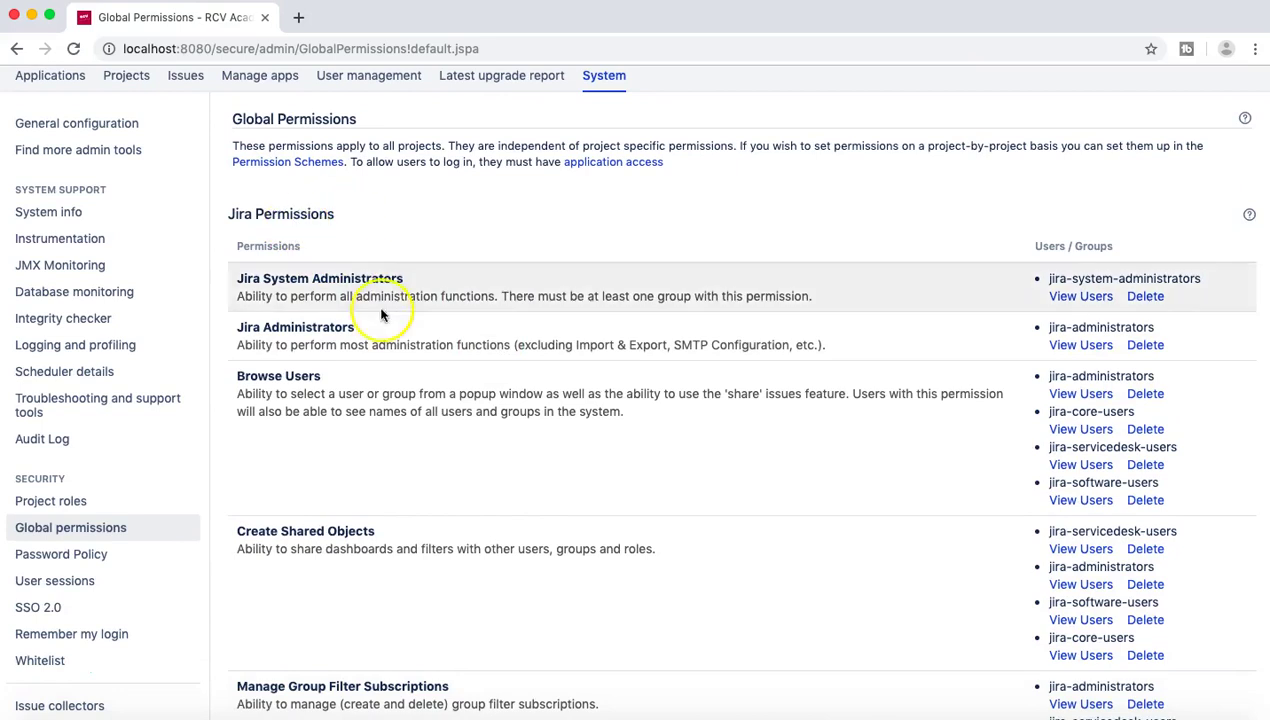
{"action": "scroll", "coordinate": [380, 314], "scroll_direction": "down", "scroll_amount": 1}
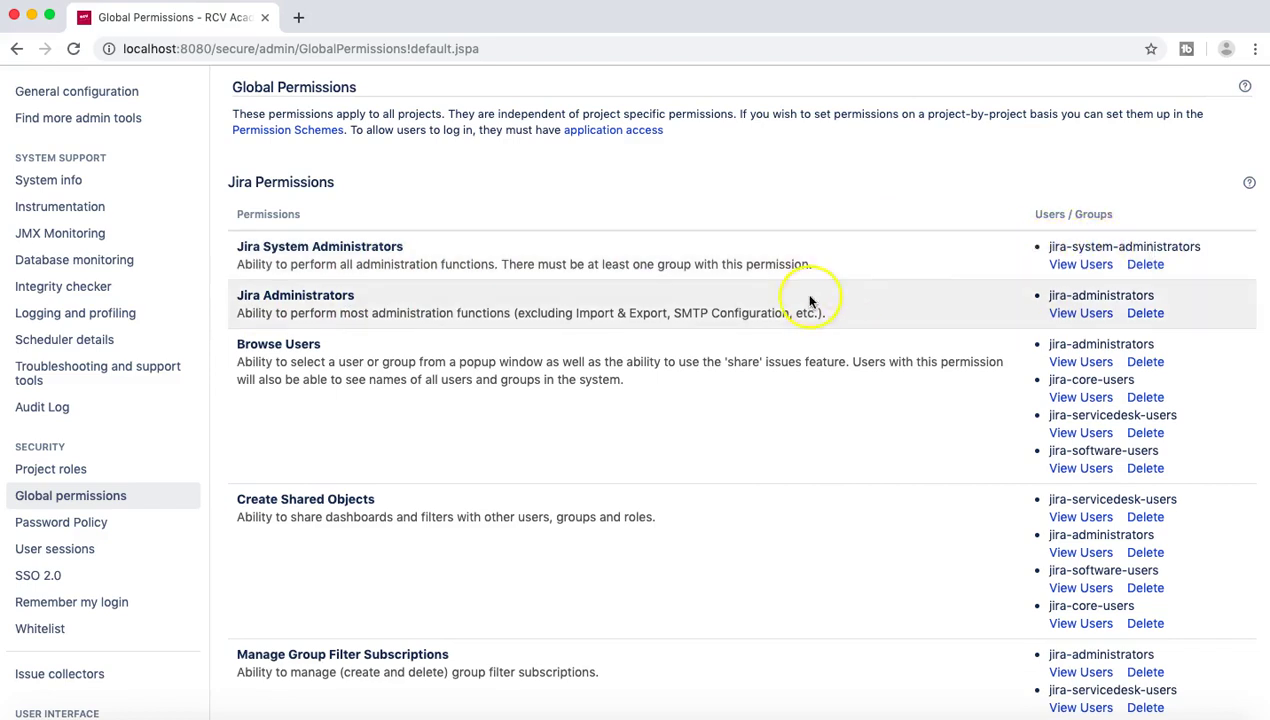
{"action": "scroll", "coordinate": [810, 300], "scroll_direction": "down", "scroll_amount": 5}
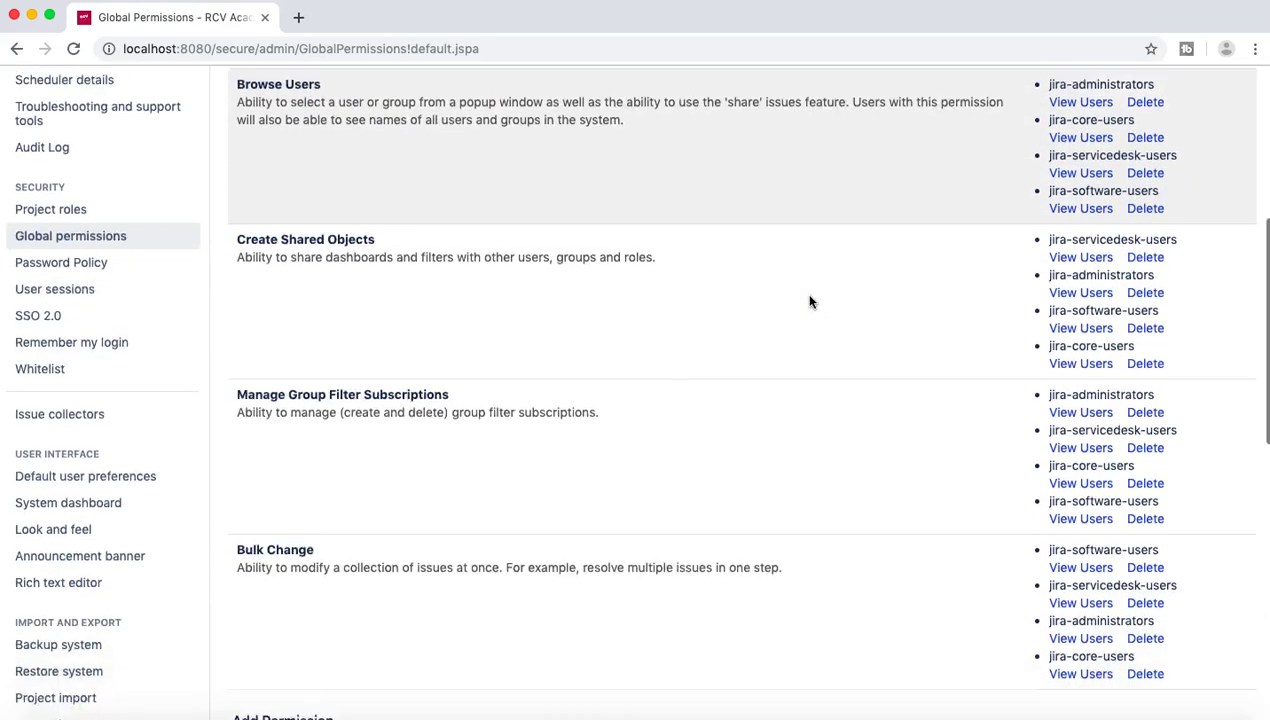
{"action": "scroll", "coordinate": [810, 300], "scroll_direction": "down", "scroll_amount": 4}
{"action": "left_click_drag", "start_coordinate": [232, 342], "coordinate": [304, 343]}
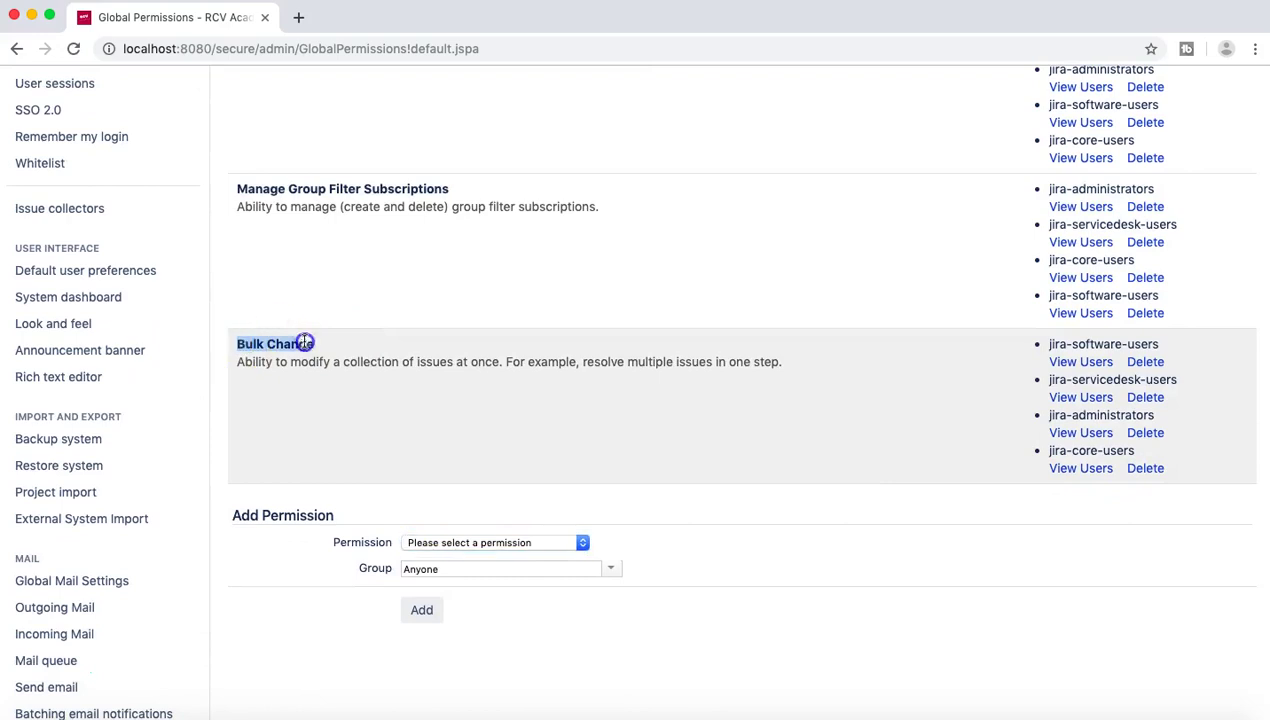
{"action": "left_click_drag", "start_coordinate": [237, 364], "coordinate": [740, 376]}
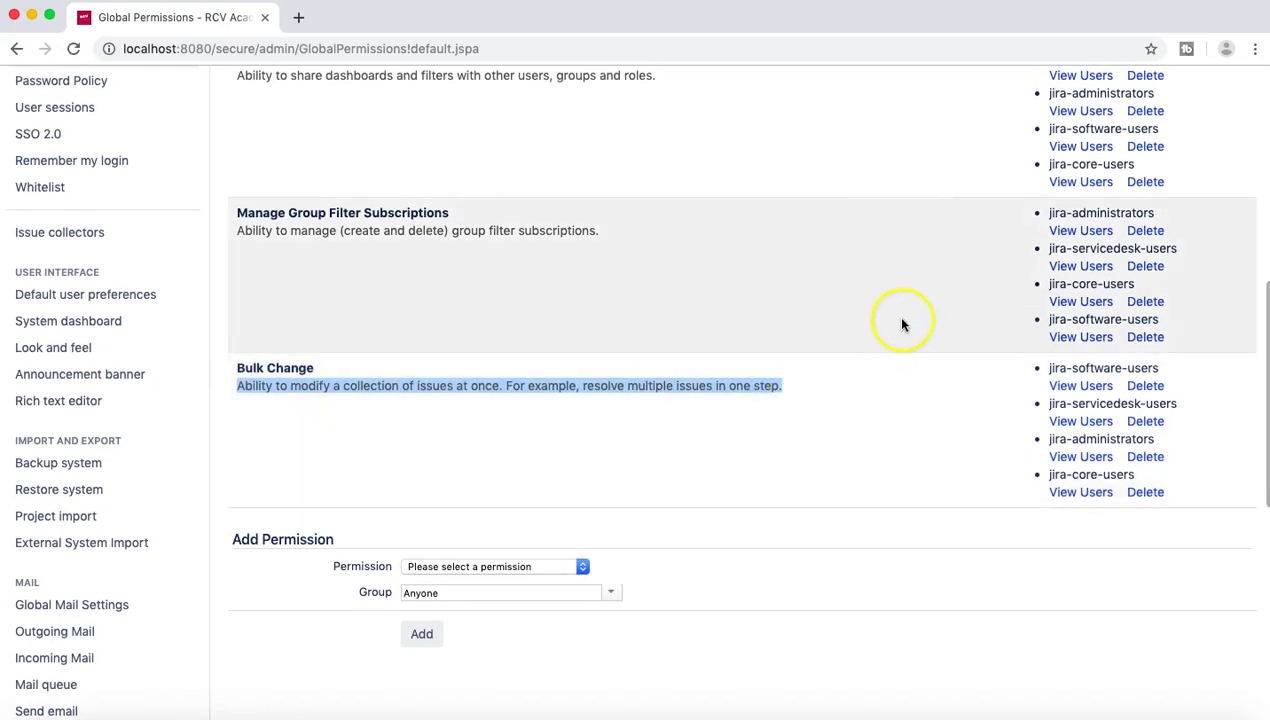
{"action": "scroll", "coordinate": [900, 322], "scroll_direction": "up", "scroll_amount": 8}
{"action": "scroll", "coordinate": [900, 323], "scroll_direction": "up", "scroll_amount": 2}
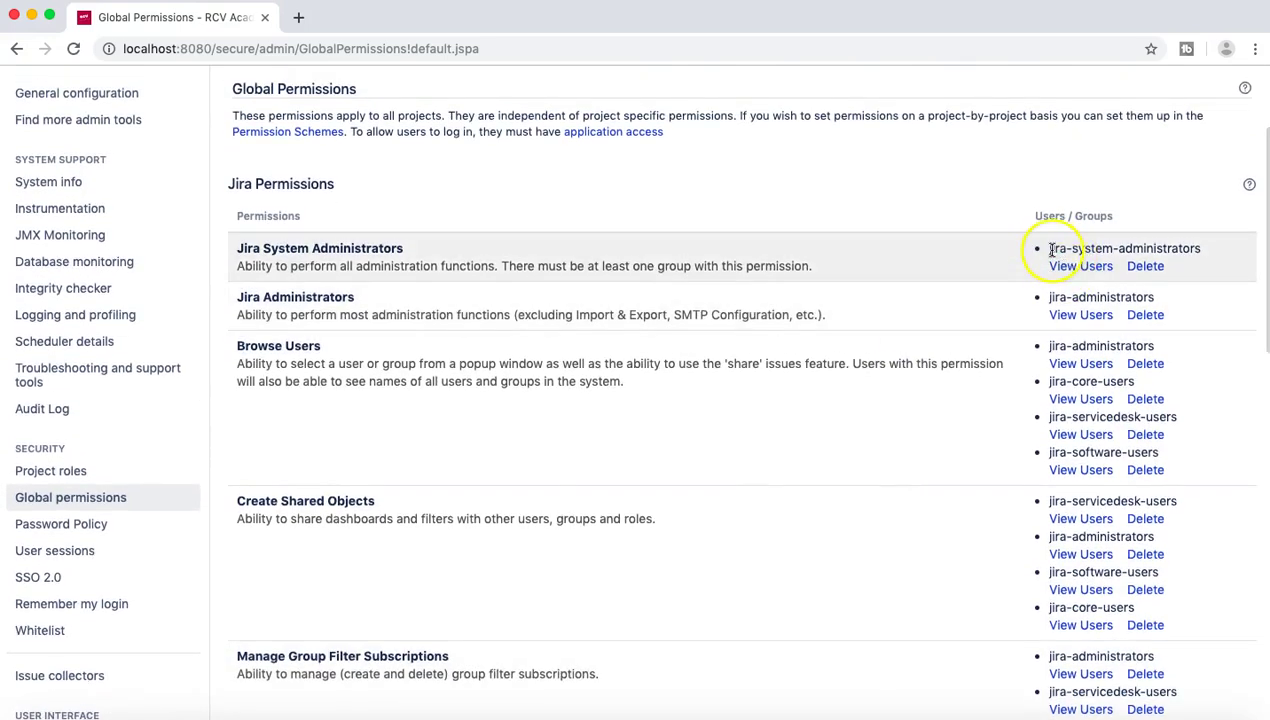
{"action": "left_click_drag", "start_coordinate": [1049, 248], "coordinate": [1206, 258]}
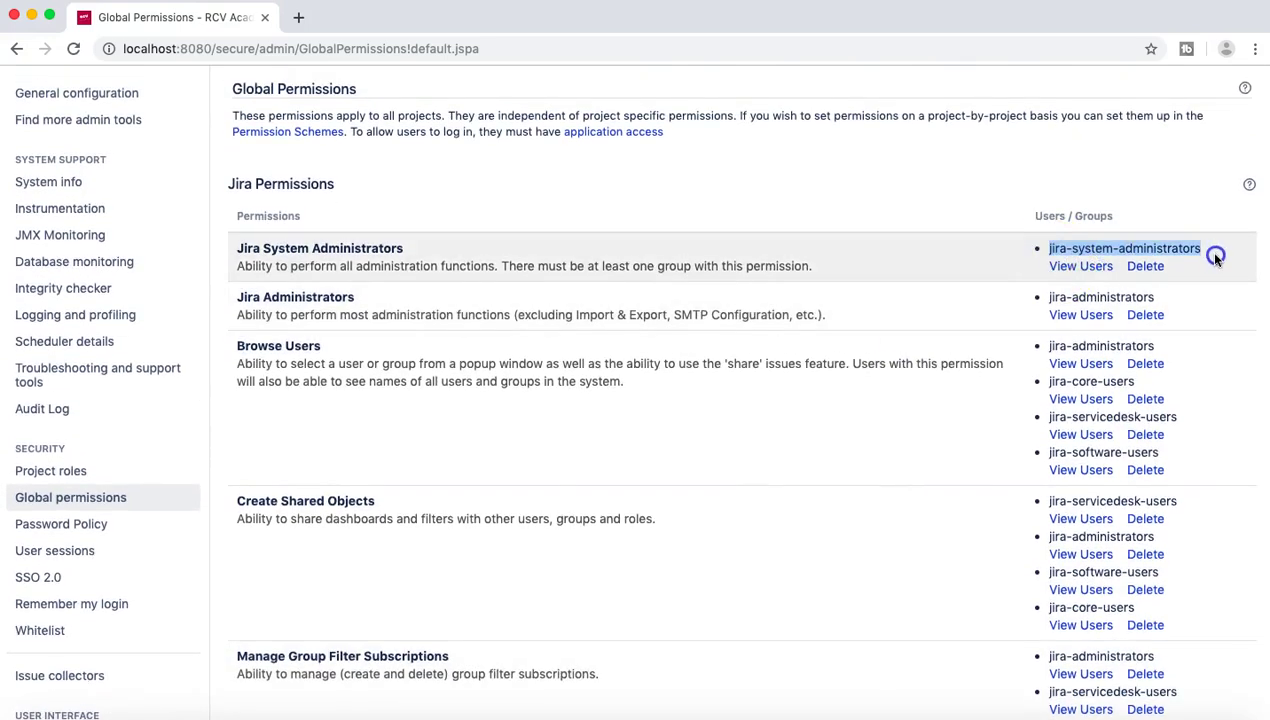
{"action": "scroll", "coordinate": [1196, 318], "scroll_direction": "down", "scroll_amount": 8}
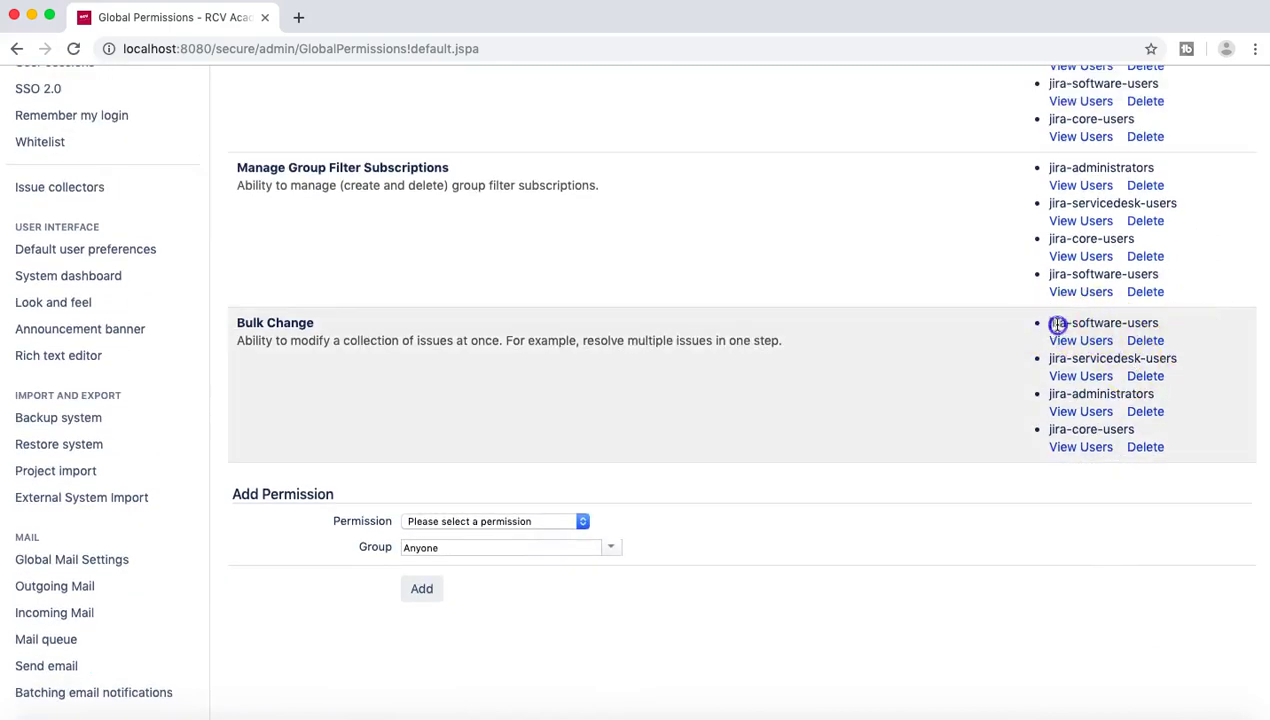
{"action": "left_click_drag", "start_coordinate": [1056, 324], "coordinate": [1158, 325]}
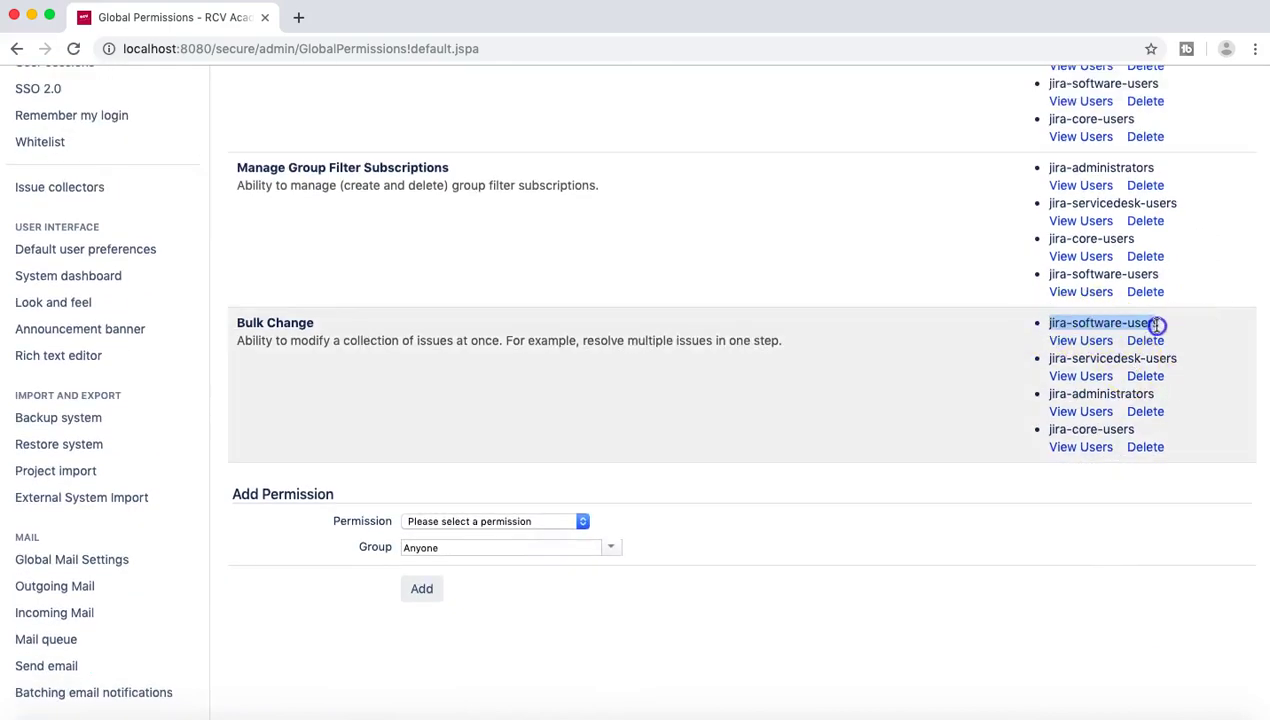
{"action": "left_click_drag", "start_coordinate": [1050, 357], "coordinate": [1113, 362]}
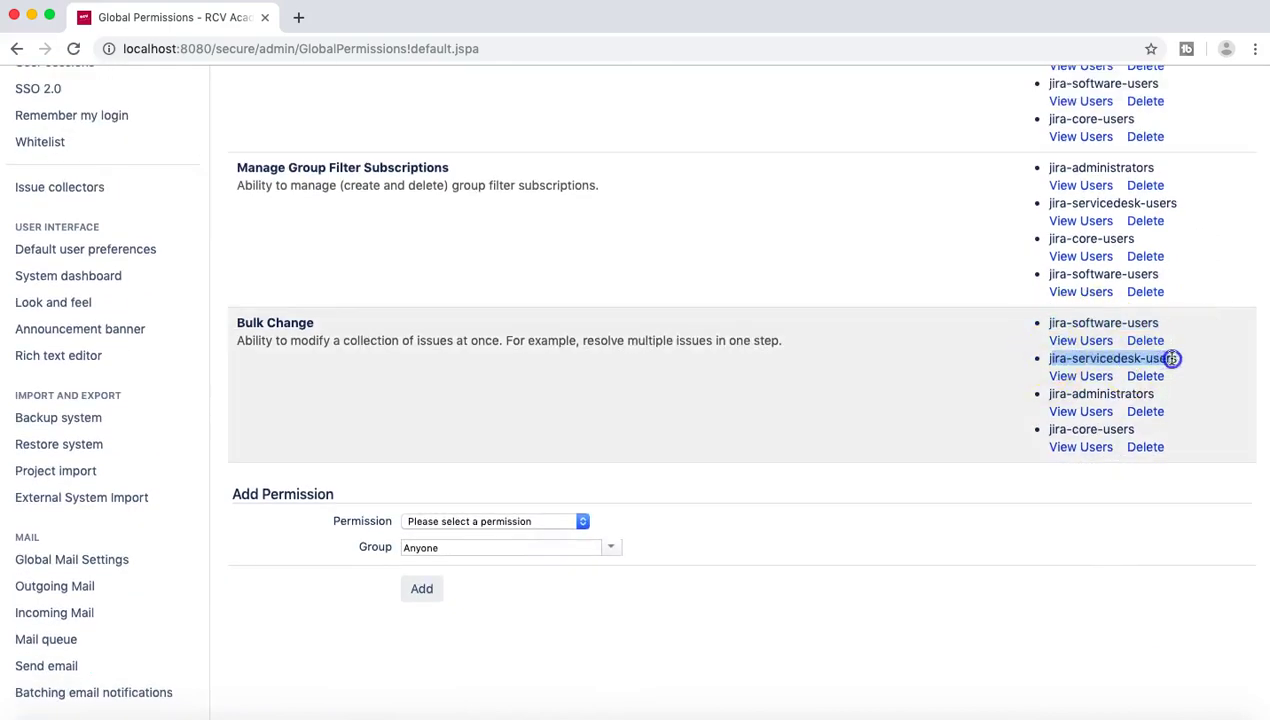
{"action": "left_click_drag", "start_coordinate": [240, 321], "coordinate": [797, 348]}
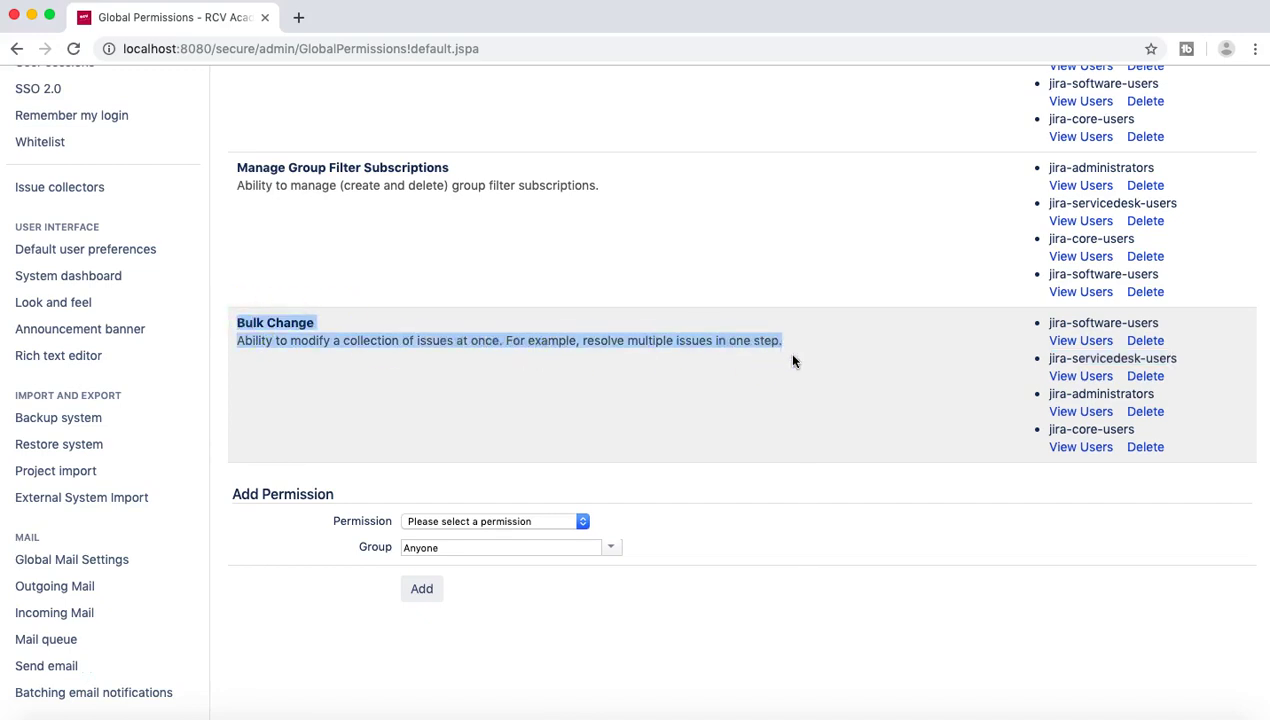
{"action": "scroll", "coordinate": [793, 361], "scroll_direction": "up", "scroll_amount": 4}
{"action": "left_click", "coordinate": [242, 325]}
{"action": "scroll", "coordinate": [431, 329], "scroll_direction": "up", "scroll_amount": 2}
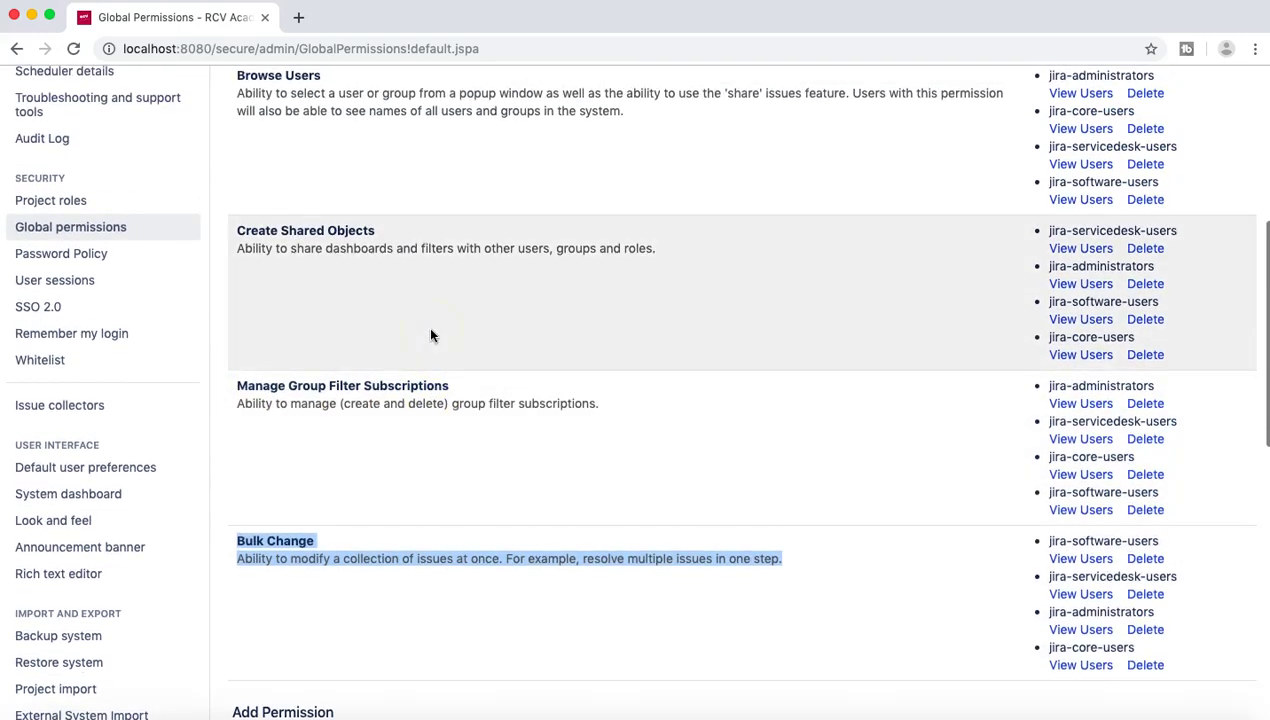
{"action": "scroll", "coordinate": [366, 300], "scroll_direction": "up", "scroll_amount": 3}
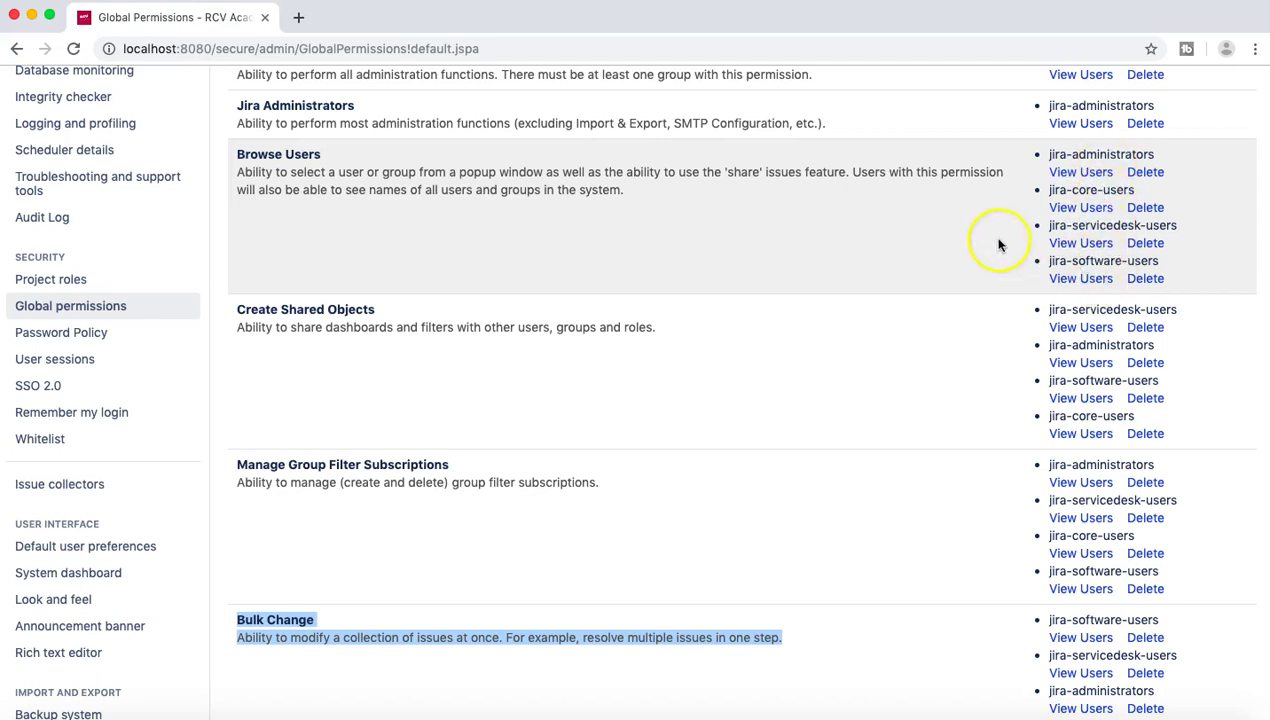
{"action": "scroll", "coordinate": [993, 241], "scroll_direction": "up", "scroll_amount": 1}
{"action": "scroll", "coordinate": [629, 249], "scroll_direction": "up", "scroll_amount": 3}
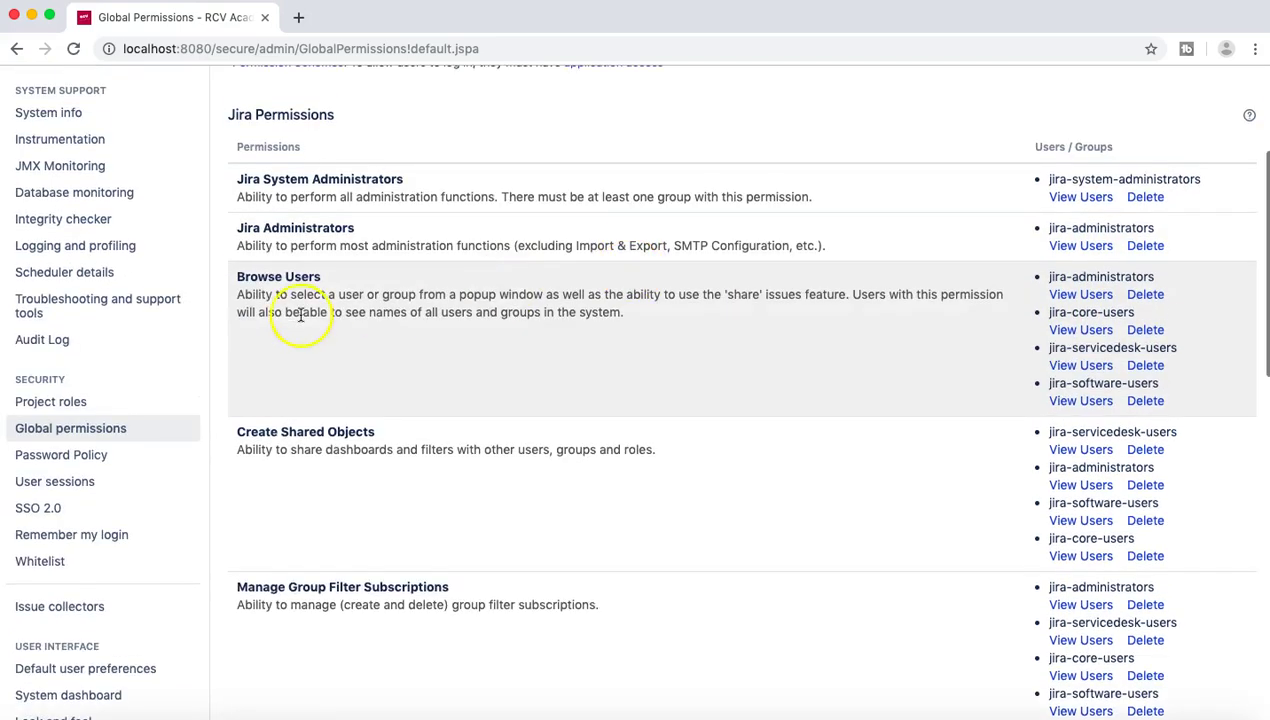
{"action": "scroll", "coordinate": [519, 397], "scroll_direction": "down", "scroll_amount": 5}
{"action": "triple_click", "coordinate": [519, 397]}
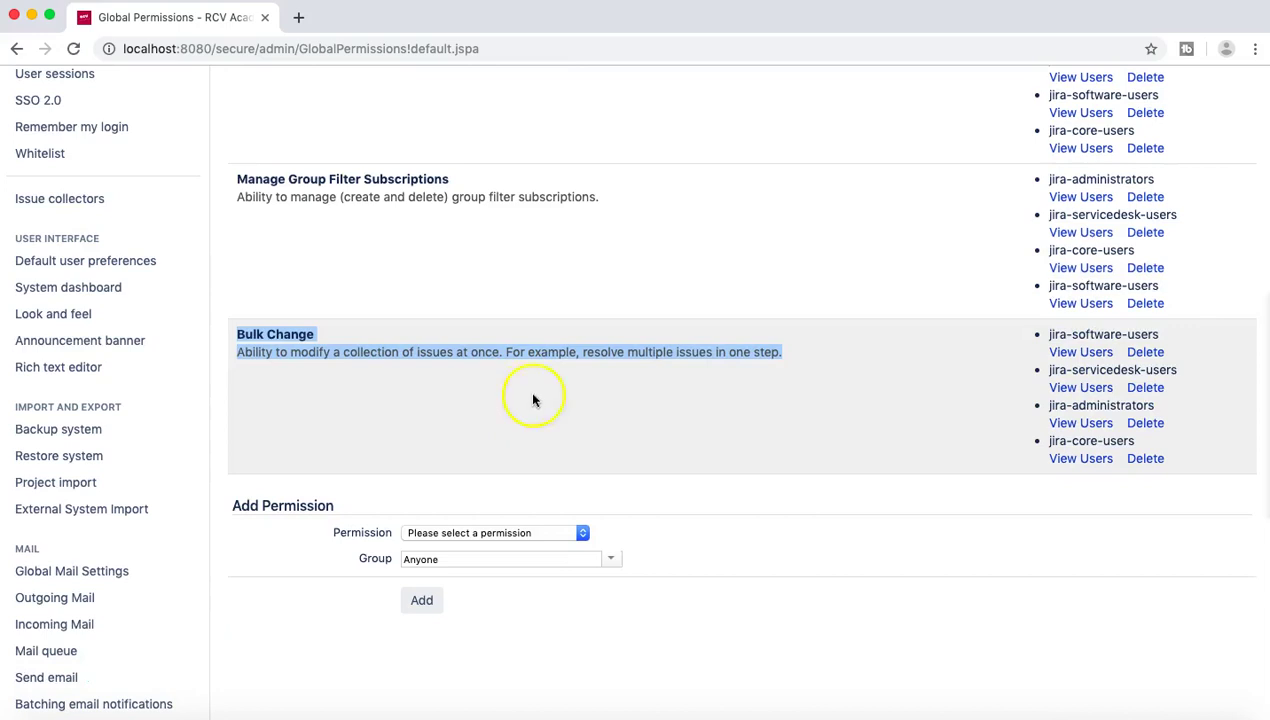
{"action": "left_click", "coordinate": [592, 397]}
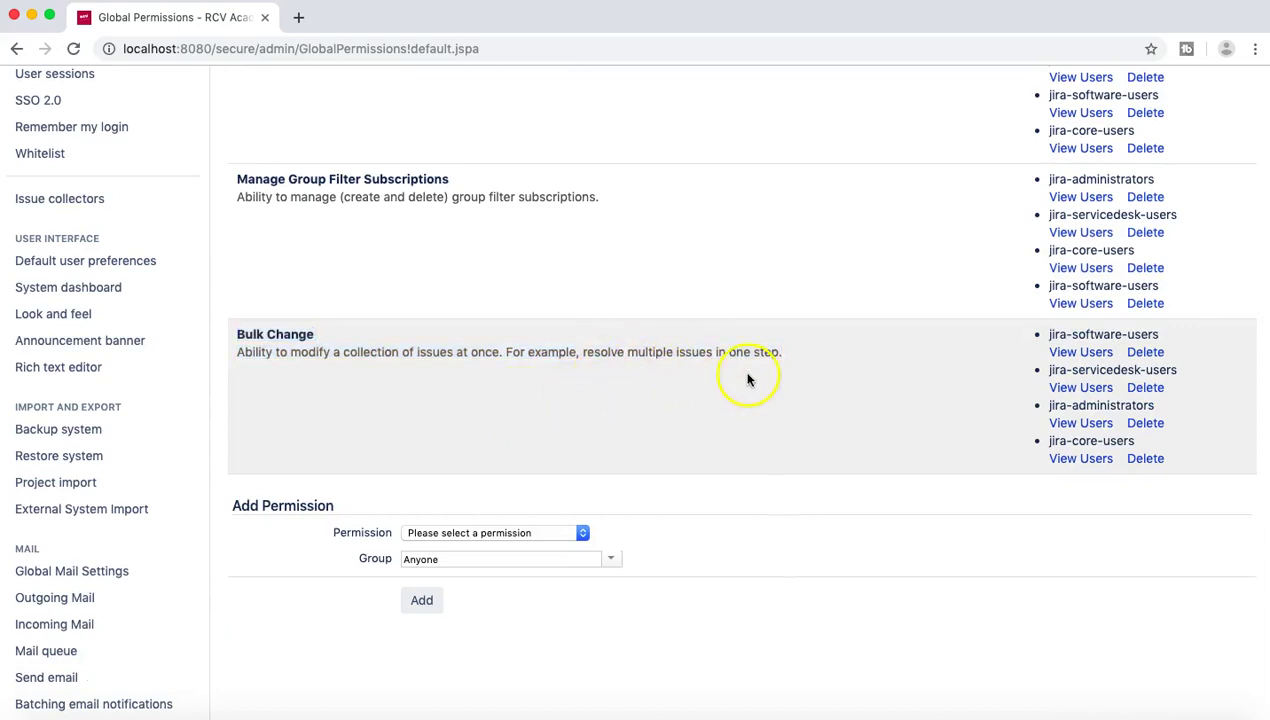
{"action": "scroll", "coordinate": [746, 375], "scroll_direction": "up", "scroll_amount": 2}
{"action": "scroll", "coordinate": [746, 377], "scroll_direction": "up", "scroll_amount": 10}
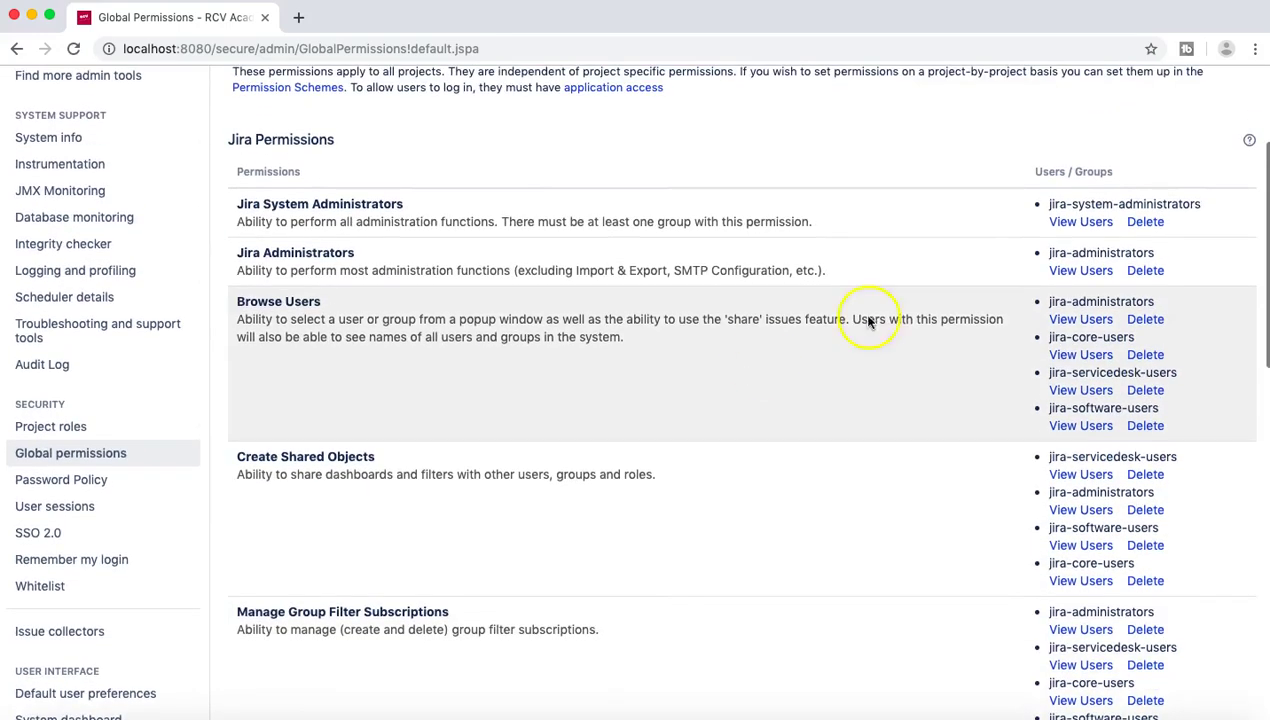
{"action": "left_click_drag", "start_coordinate": [1045, 203], "coordinate": [1205, 210]}
{"action": "scroll", "coordinate": [1208, 214], "scroll_direction": "down", "scroll_amount": 3}
{"action": "scroll", "coordinate": [1208, 214], "scroll_direction": "down", "scroll_amount": 10}
{"action": "scroll", "coordinate": [1208, 214], "scroll_direction": "up", "scroll_amount": 17}
{"action": "left_click", "coordinate": [1067, 284]}
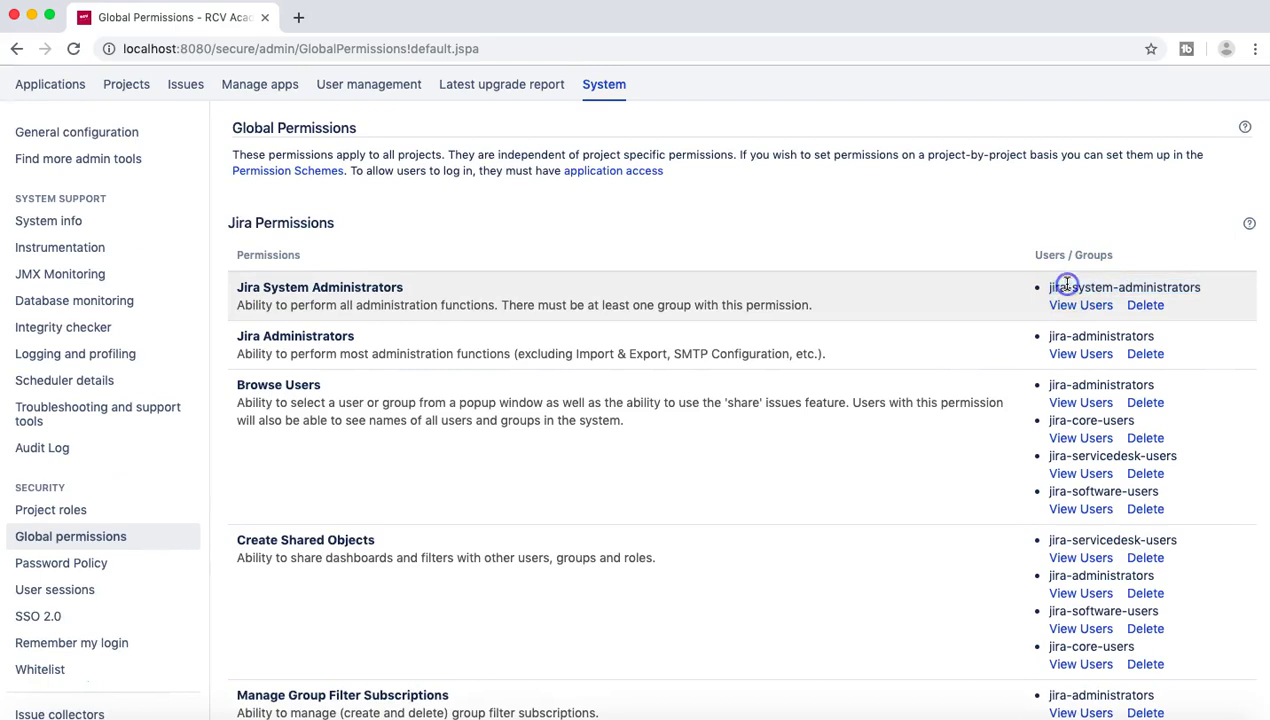
{"action": "scroll", "coordinate": [1202, 334], "scroll_direction": "down", "scroll_amount": 6}
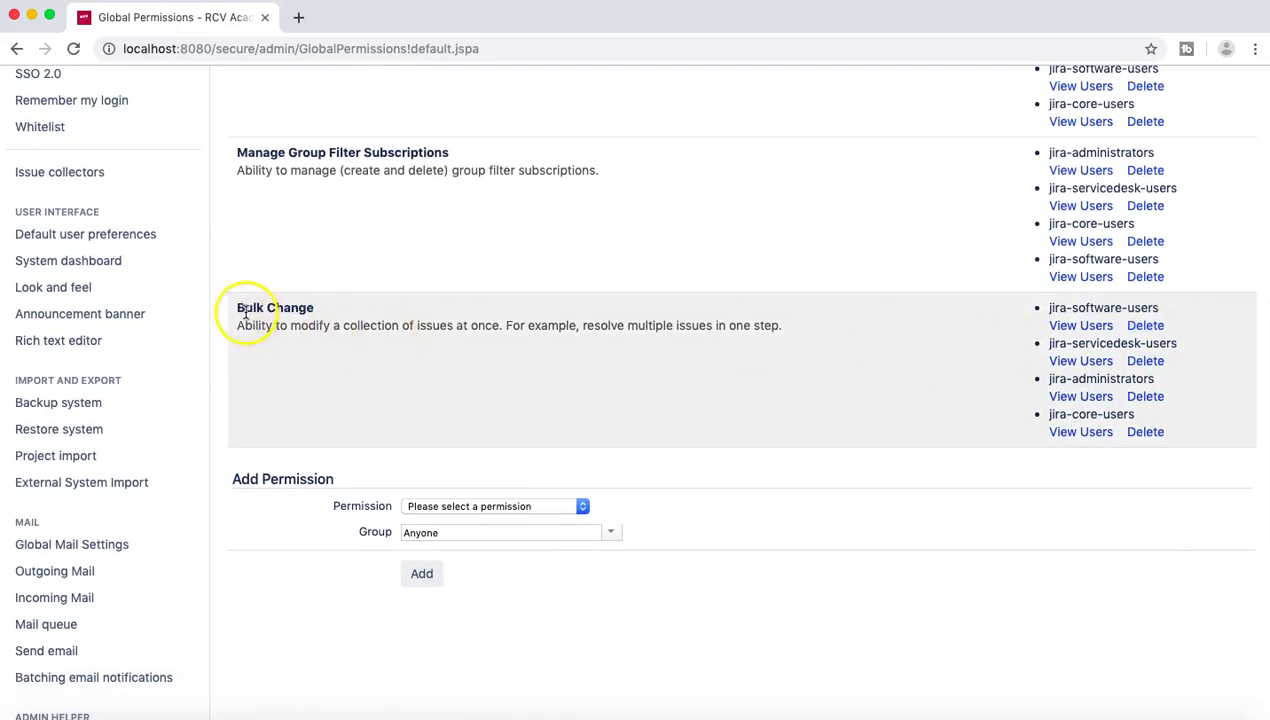
{"action": "left_click_drag", "start_coordinate": [233, 311], "coordinate": [779, 334]}
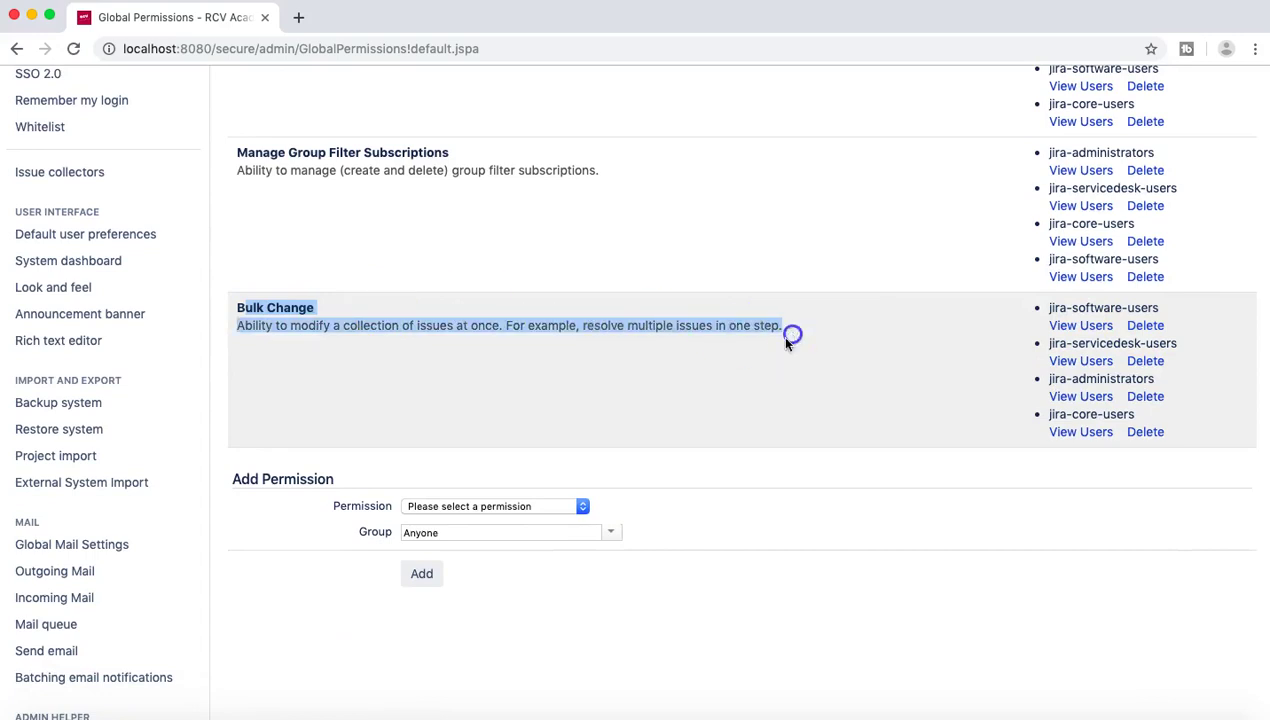
{"action": "left_click", "coordinate": [552, 420]}
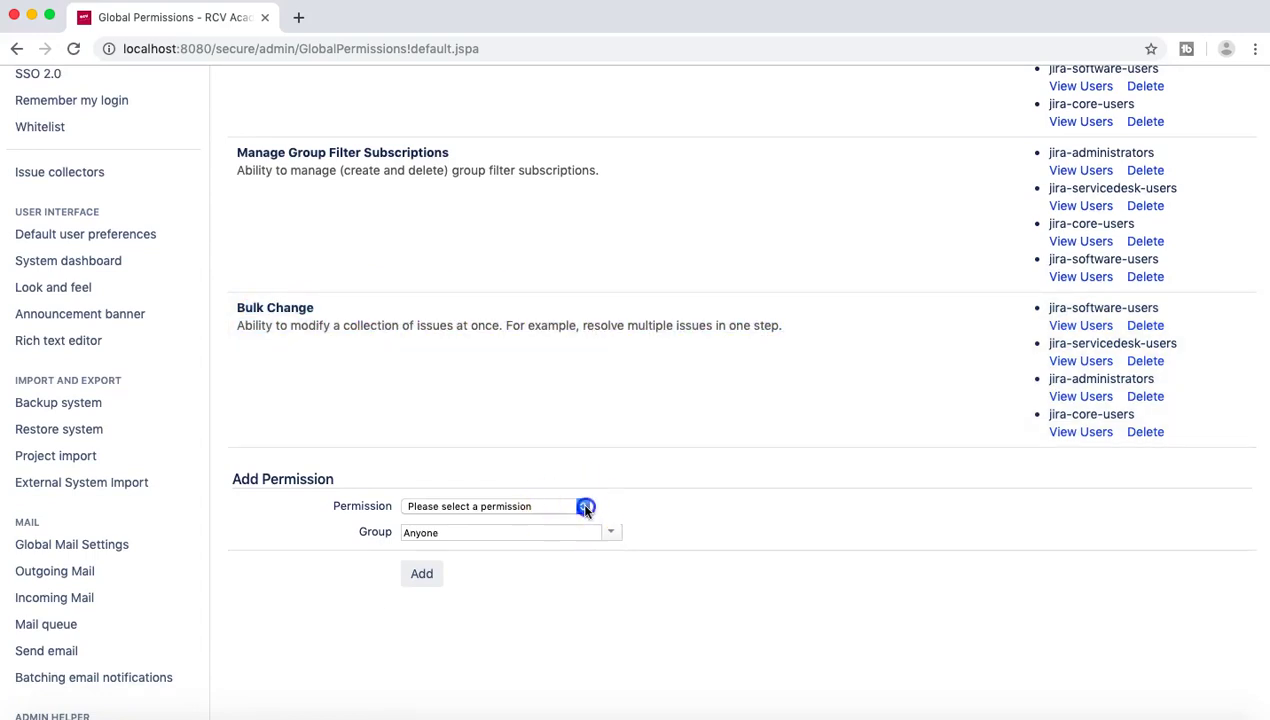
Step: Grant the Bulk Change global permission to the jira-system-administrators group
{"action": "left_click", "coordinate": [584, 508]}
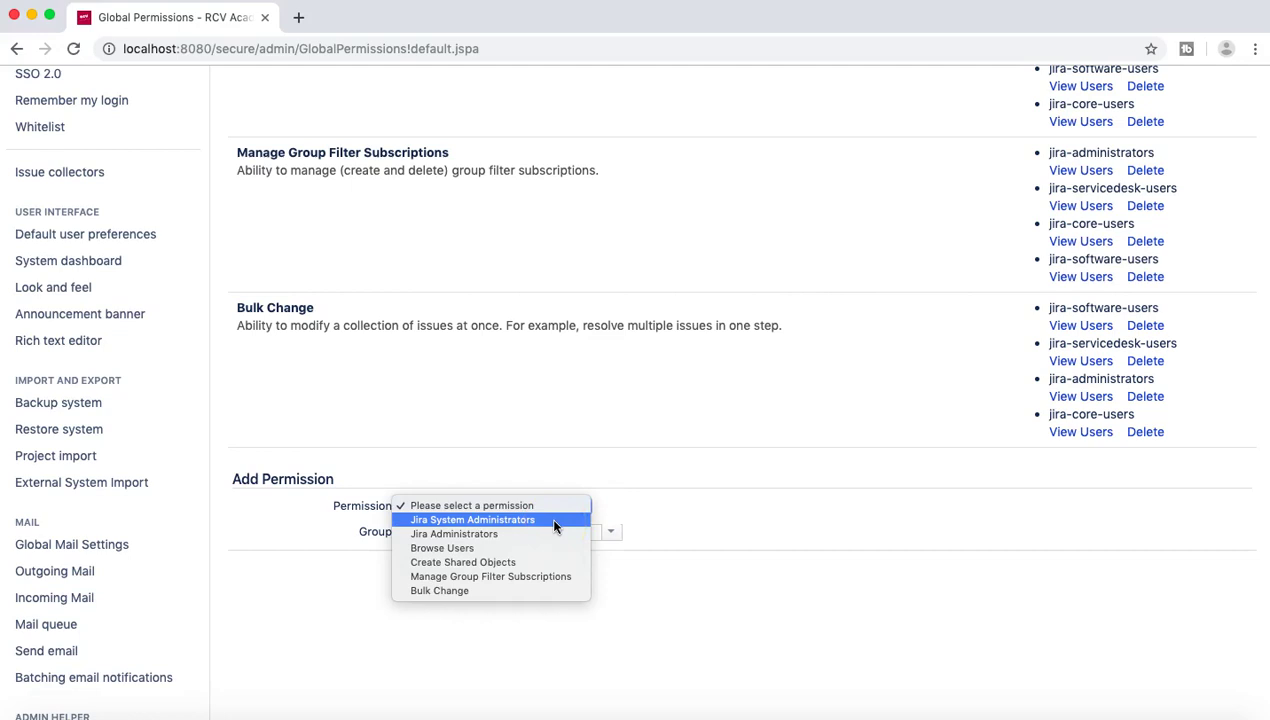
{"action": "left_click", "coordinate": [518, 594]}
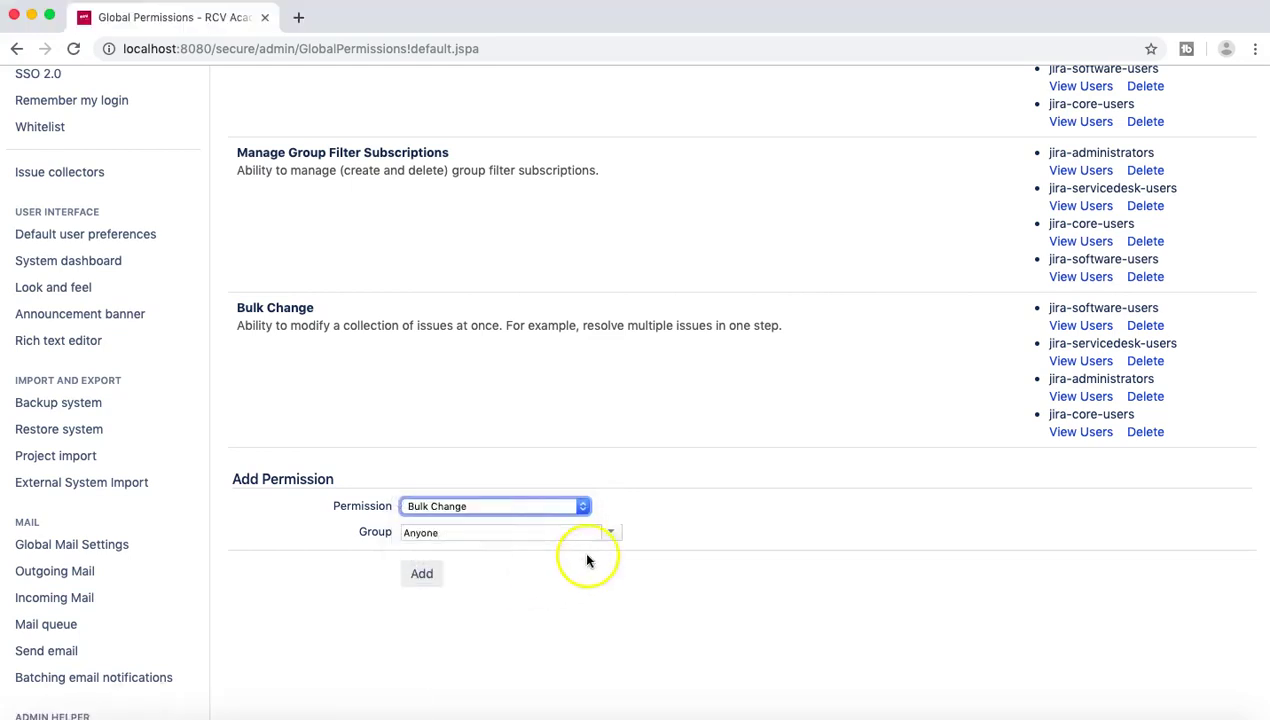
{"action": "left_click", "coordinate": [614, 535]}
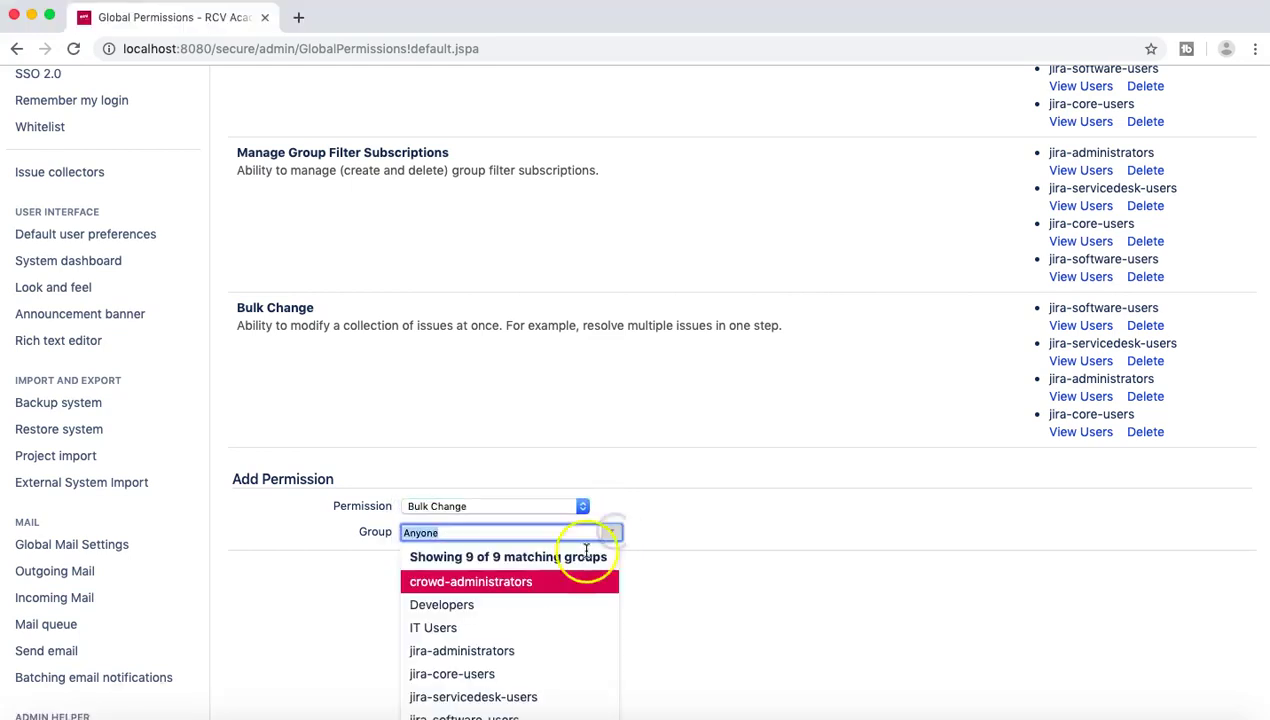
{"action": "scroll", "coordinate": [666, 573], "scroll_direction": "down", "scroll_amount": 3}
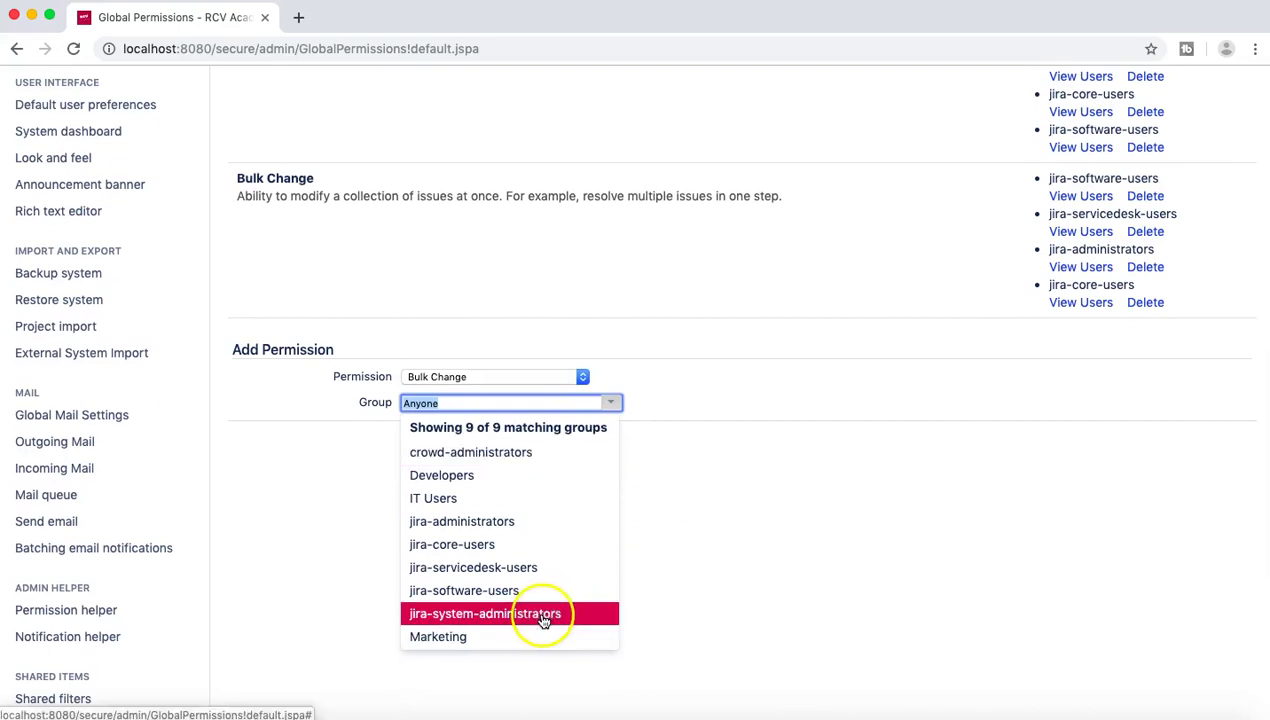
{"action": "left_click", "coordinate": [543, 616]}
{"action": "left_click", "coordinate": [421, 446]}
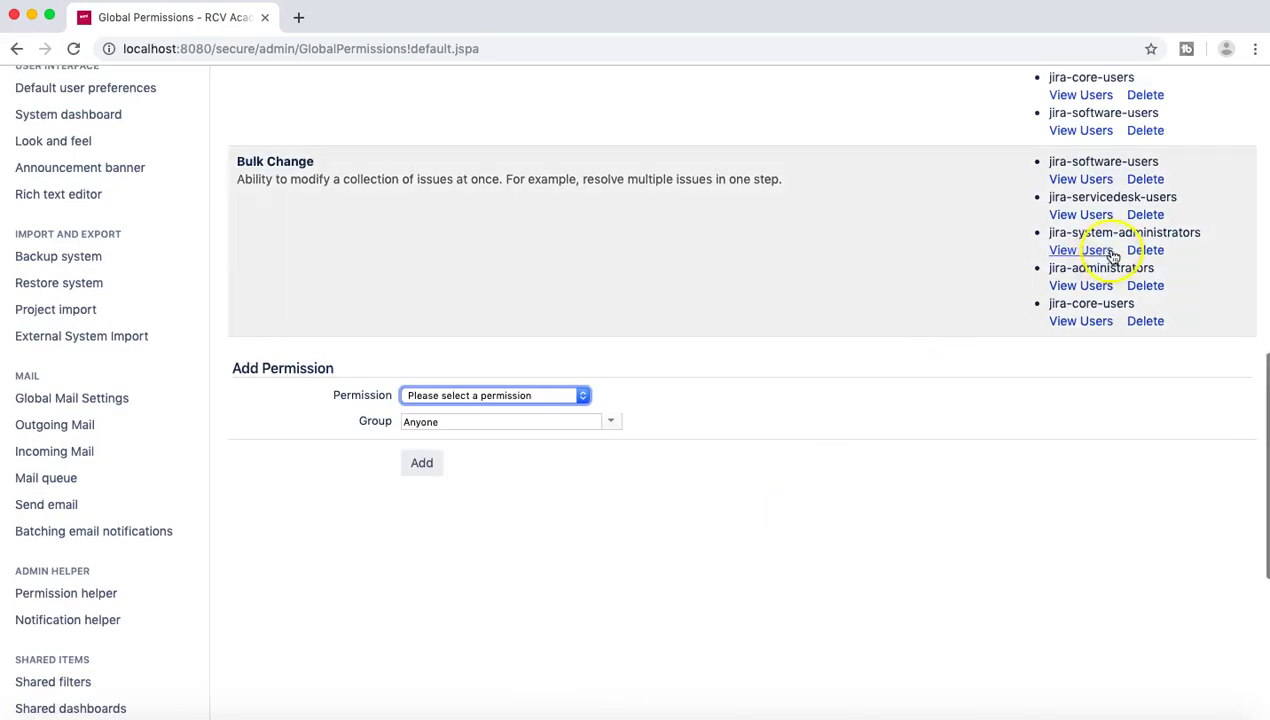
{"action": "left_click", "coordinate": [1154, 236]}
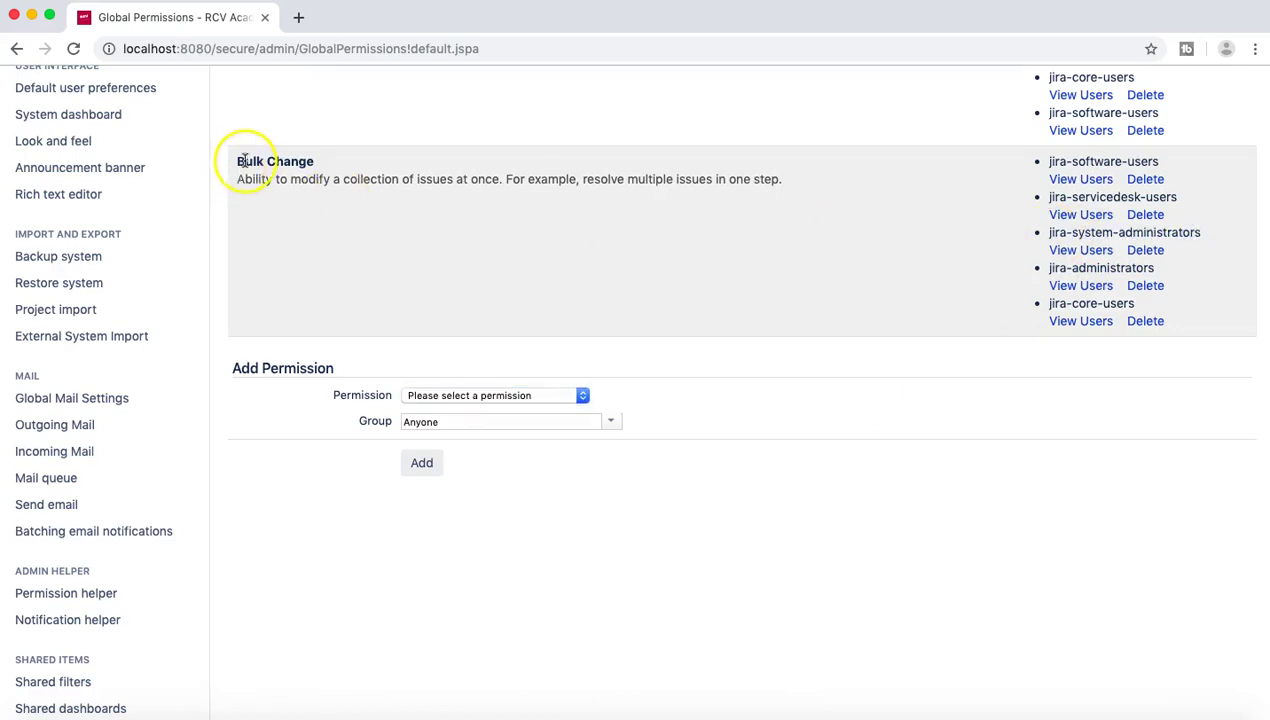
{"action": "left_click_drag", "start_coordinate": [277, 166], "coordinate": [783, 184]}
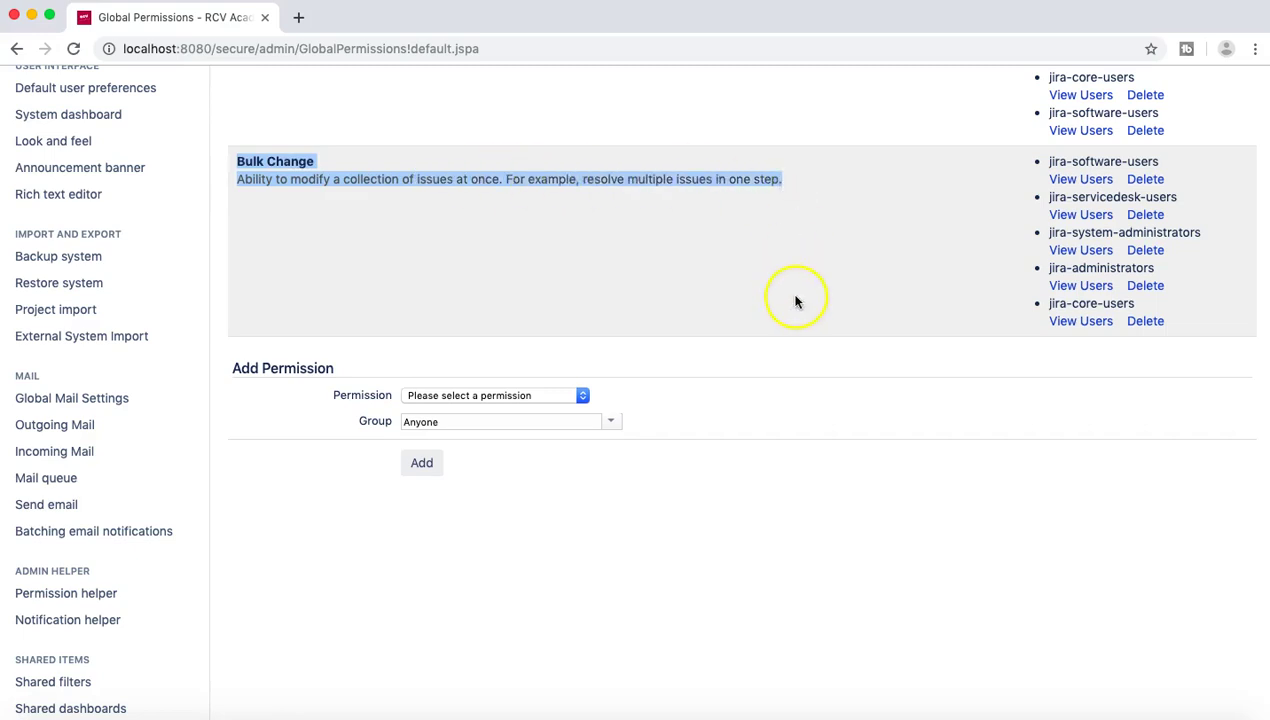
{"action": "left_click", "coordinate": [881, 241]}
{"action": "scroll", "coordinate": [881, 243], "scroll_direction": "up", "scroll_amount": 1}
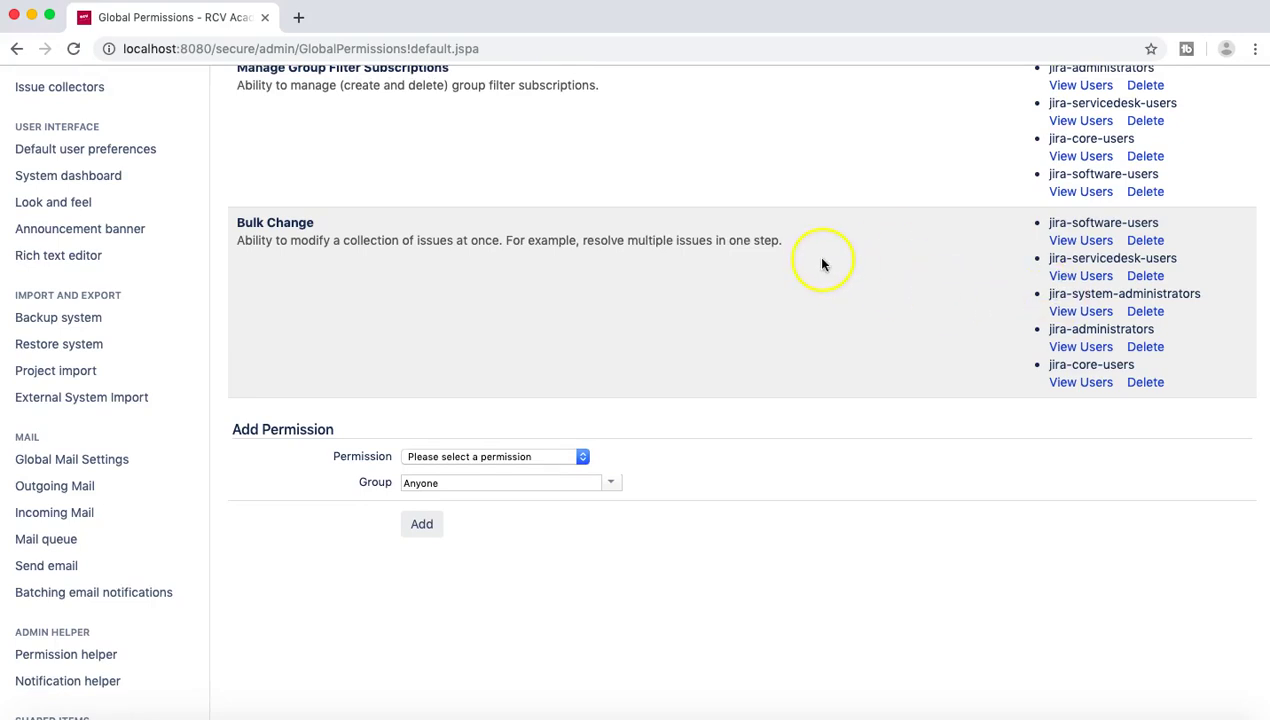
{"action": "scroll", "coordinate": [817, 259], "scroll_direction": "up", "scroll_amount": 4}
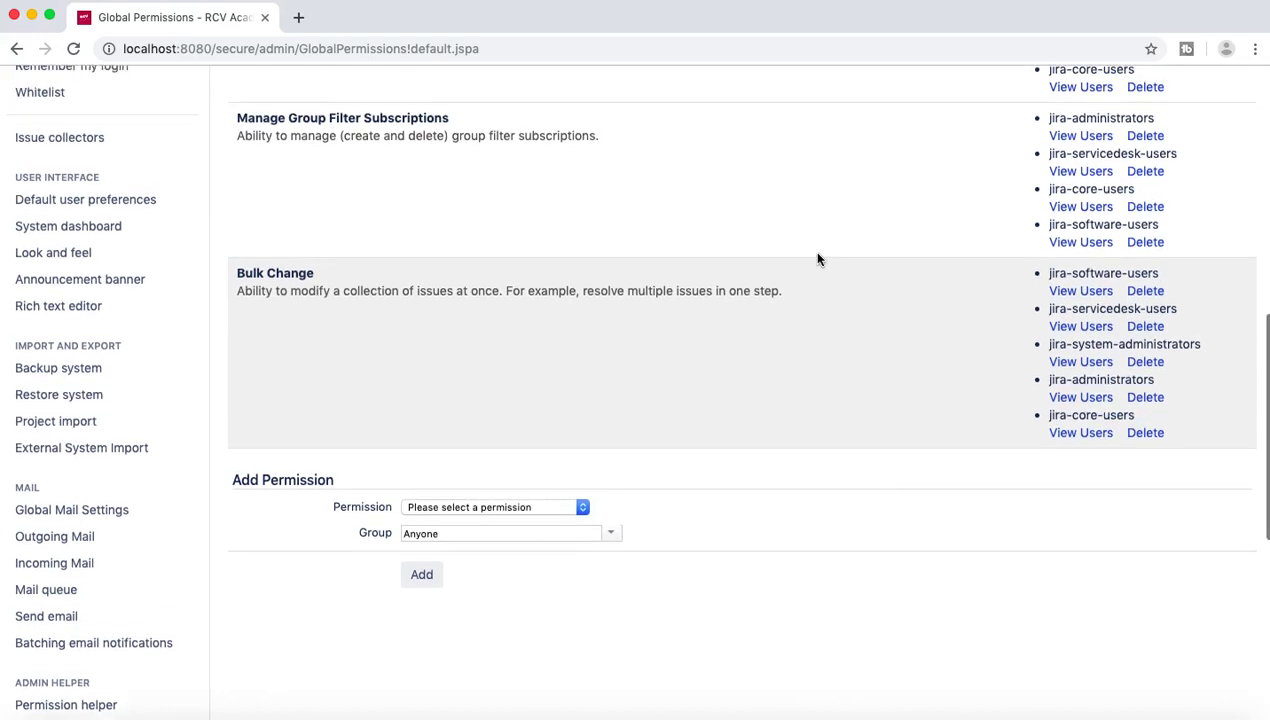
{"action": "scroll", "coordinate": [403, 298], "scroll_direction": "up", "scroll_amount": 1}
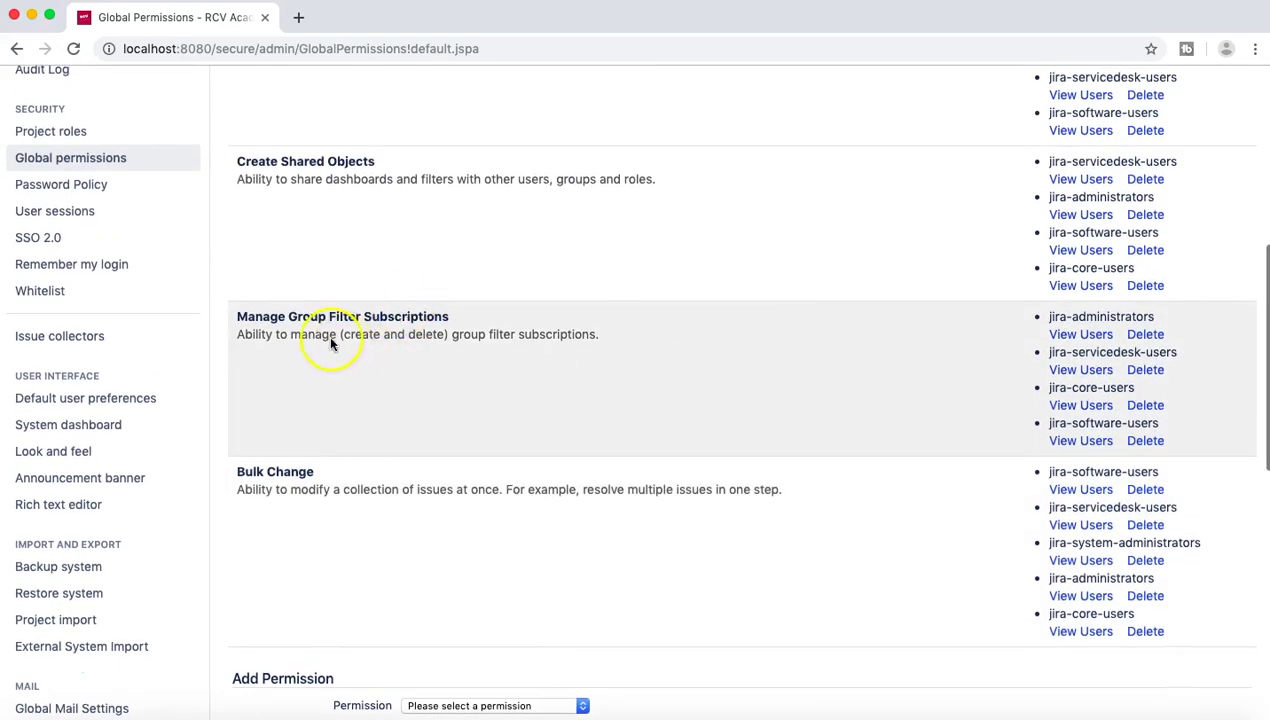
{"action": "scroll", "coordinate": [368, 244], "scroll_direction": "up", "scroll_amount": 2}
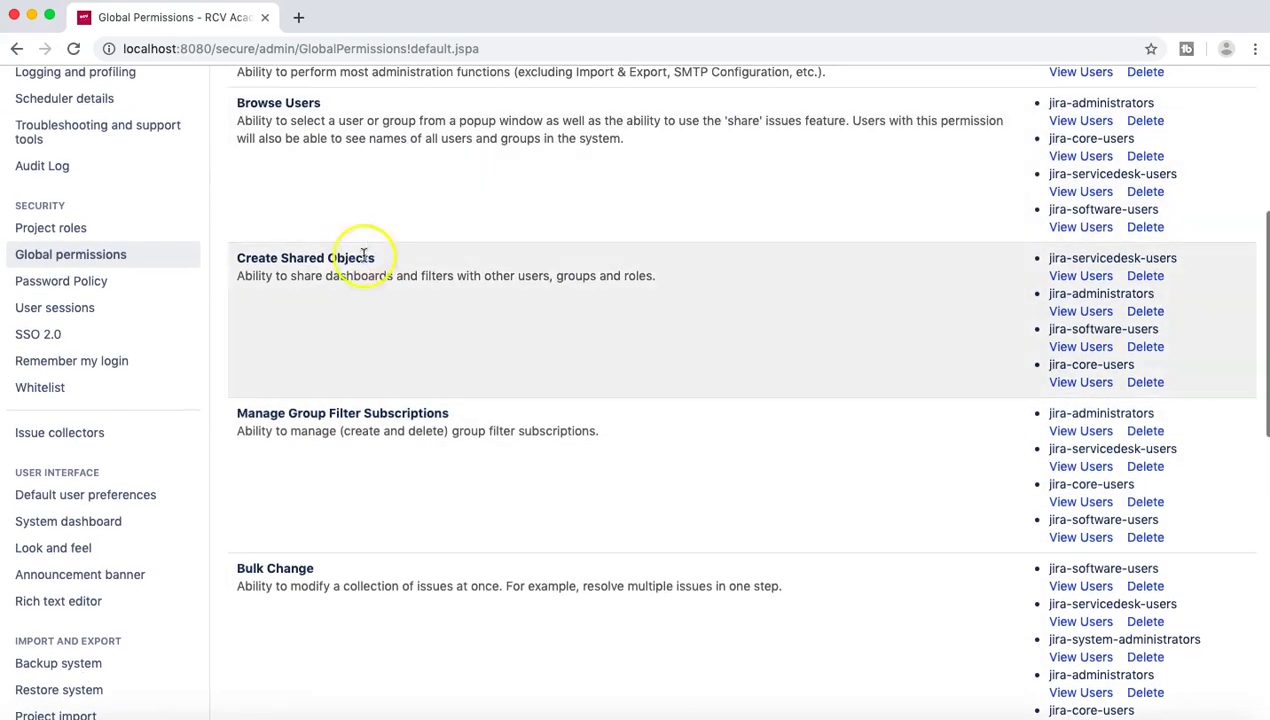
{"action": "scroll", "coordinate": [343, 258], "scroll_direction": "up", "scroll_amount": 1}
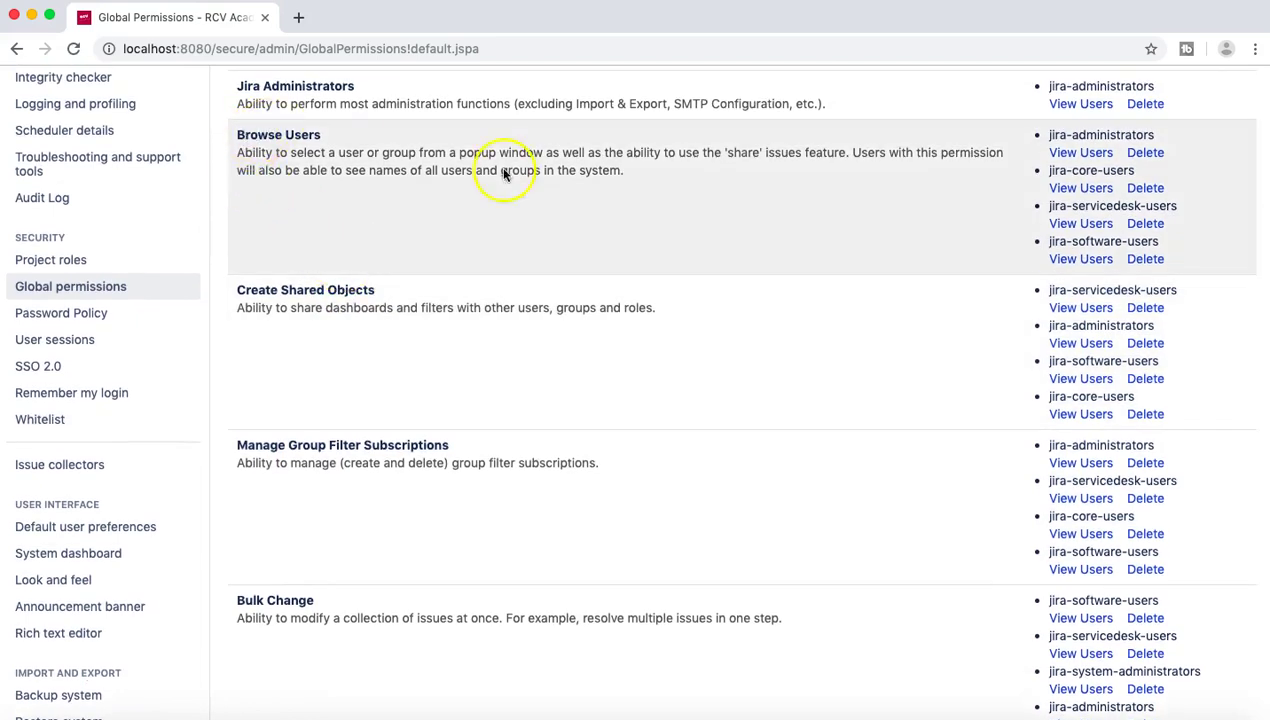
{"action": "scroll", "coordinate": [940, 510], "scroll_direction": "down", "scroll_amount": 2}
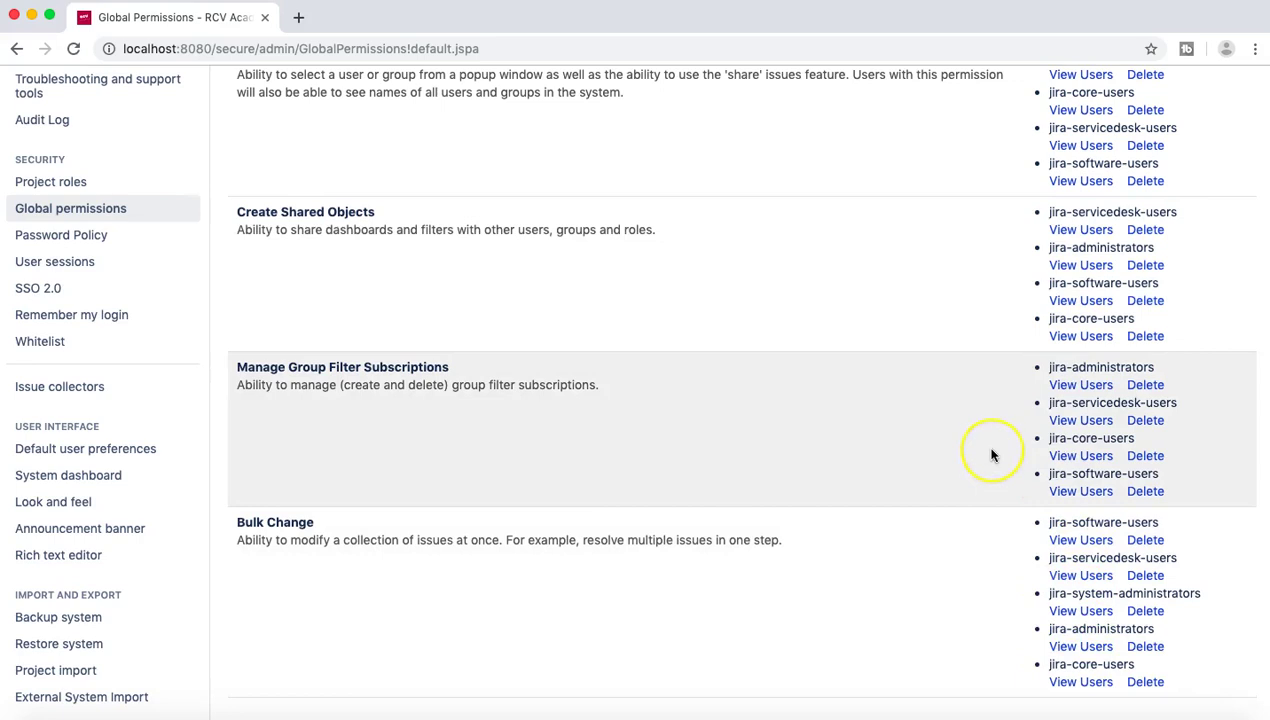
{"action": "scroll", "coordinate": [991, 455], "scroll_direction": "up", "scroll_amount": 2}
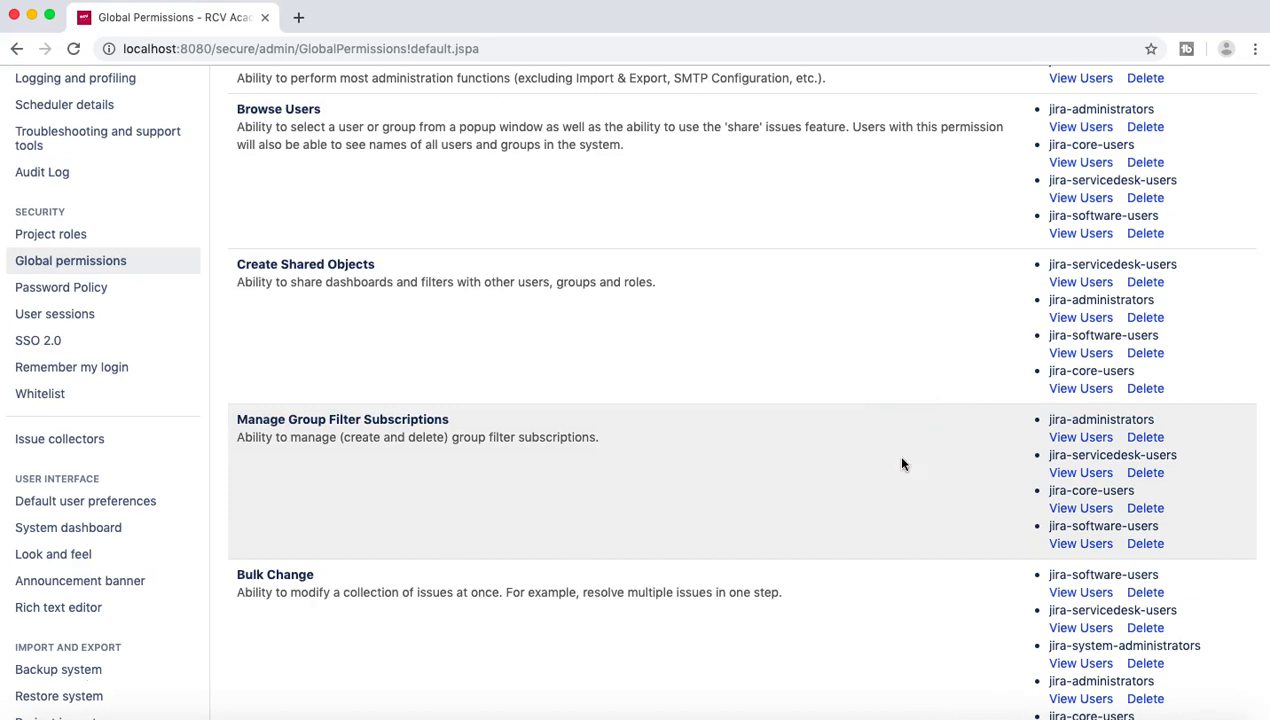
{"action": "scroll", "coordinate": [901, 463], "scroll_direction": "down", "scroll_amount": 5}
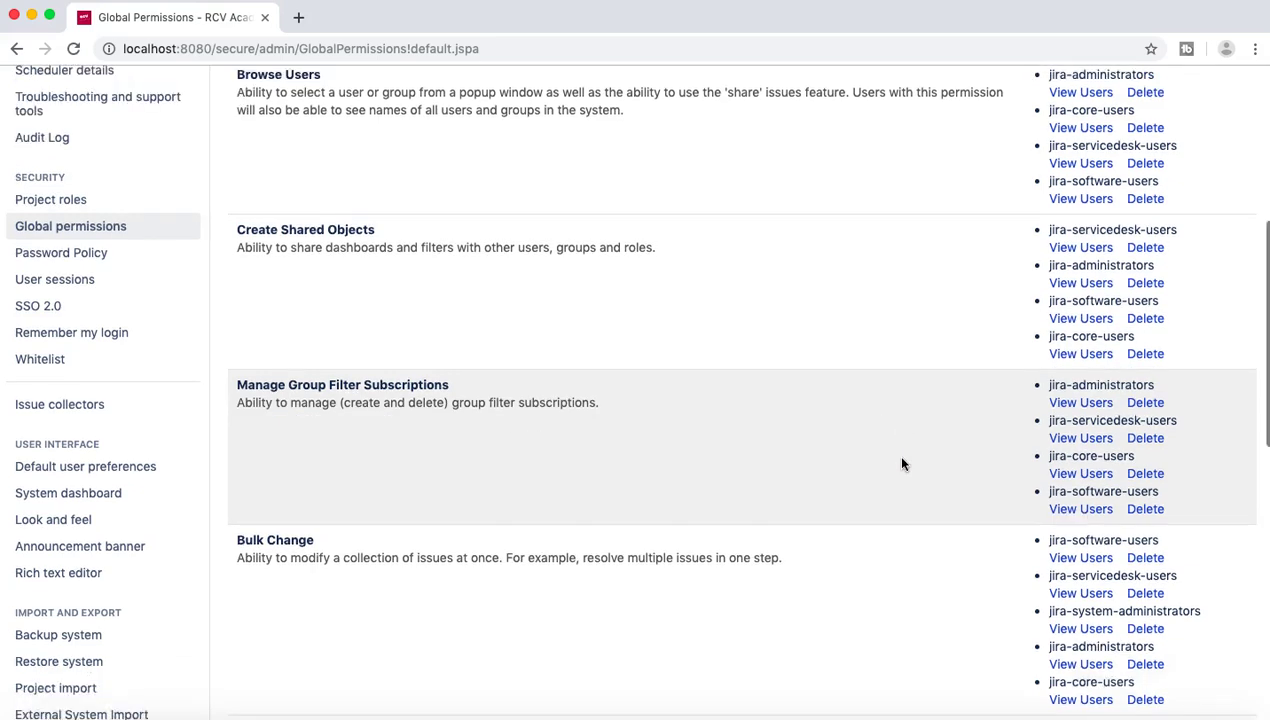
{"action": "left_click", "coordinate": [613, 484]}
Step: Pick Create Shared Objects as the permission, leaving the group as Anyone without adding it
{"action": "left_click", "coordinate": [538, 490]}
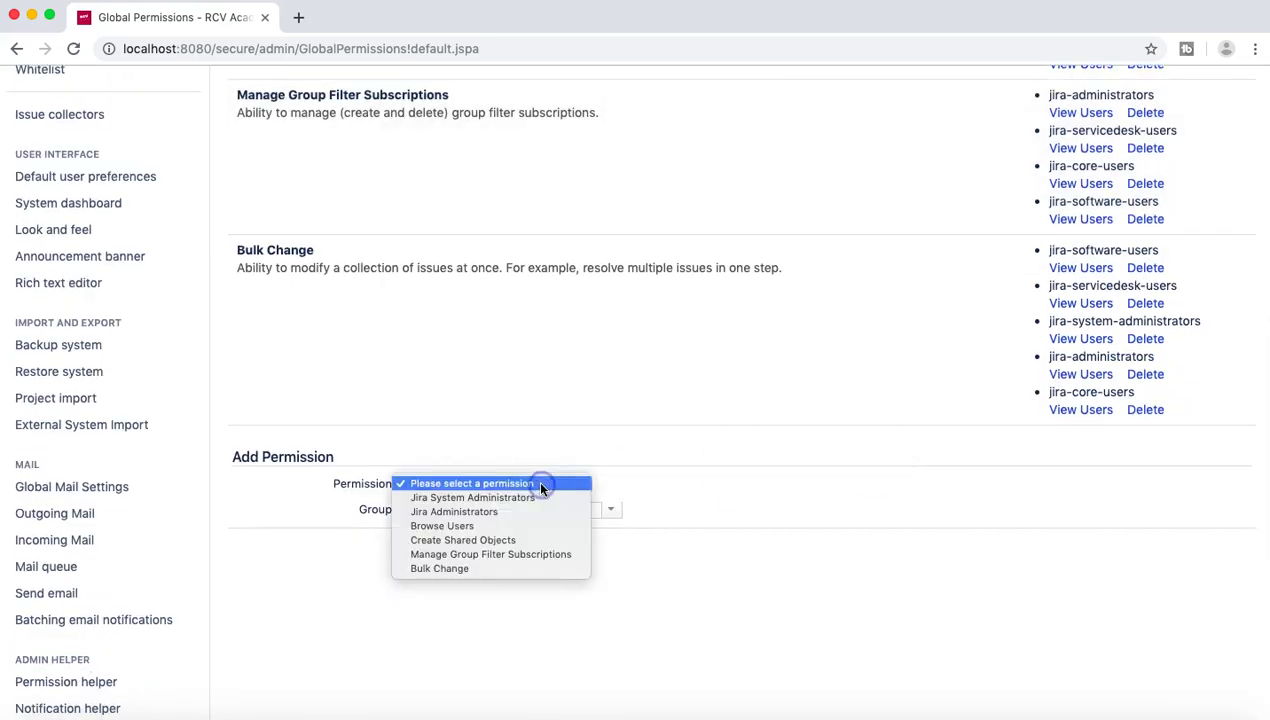
{"action": "left_click", "coordinate": [525, 541]}
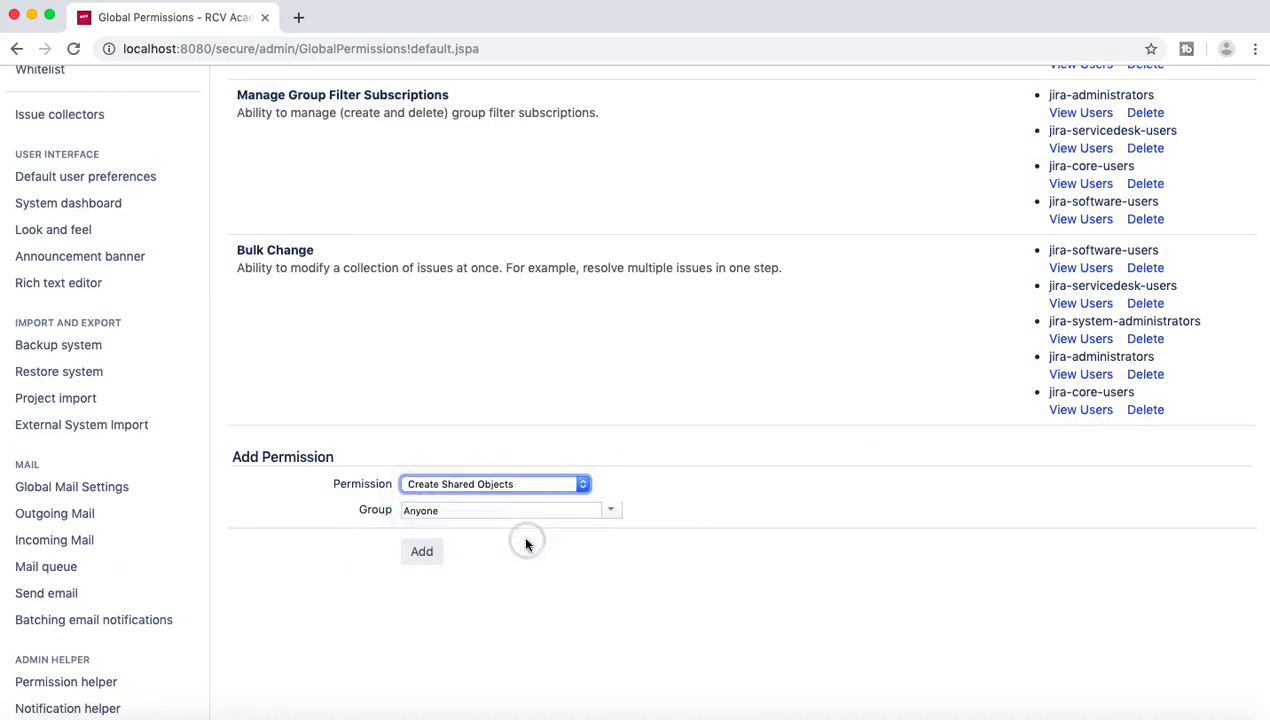
{"action": "left_click", "coordinate": [608, 511]}
{"action": "scroll", "coordinate": [660, 612], "scroll_direction": "down", "scroll_amount": 2}
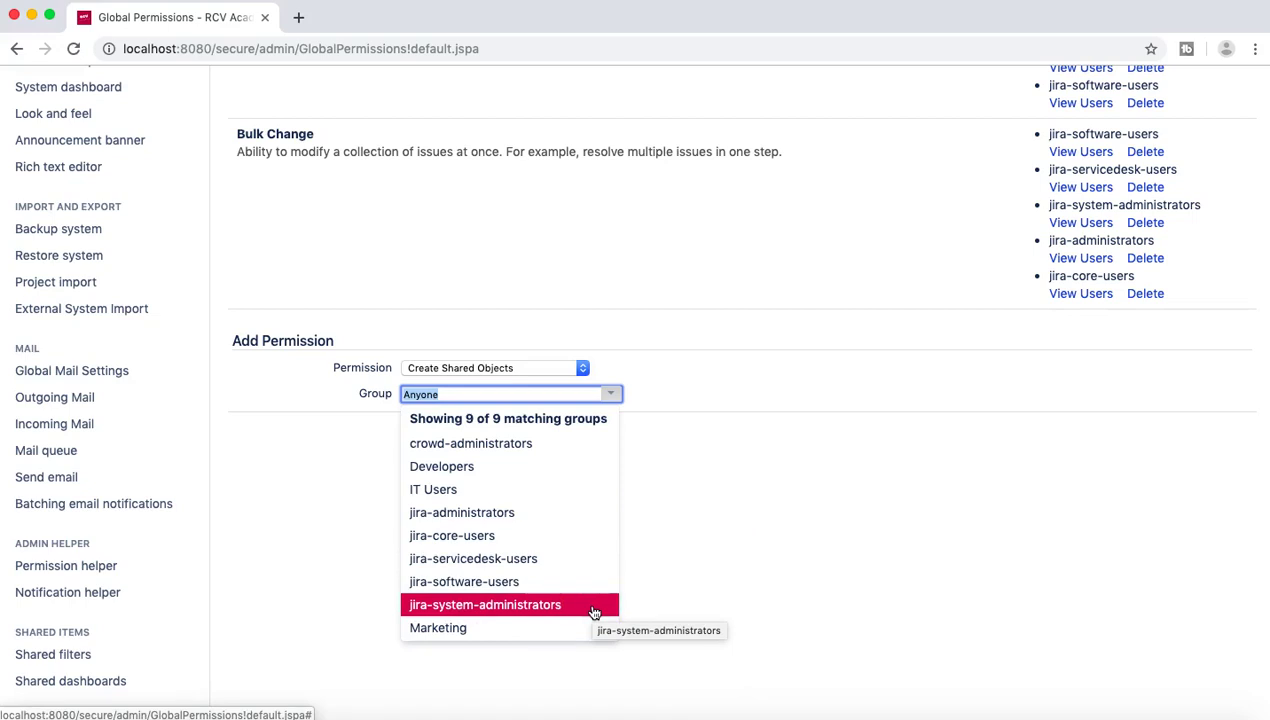
{"action": "left_click", "coordinate": [690, 563]}
{"action": "scroll", "coordinate": [924, 220], "scroll_direction": "up", "scroll_amount": 1}
{"action": "scroll", "coordinate": [924, 220], "scroll_direction": "up", "scroll_amount": 2}
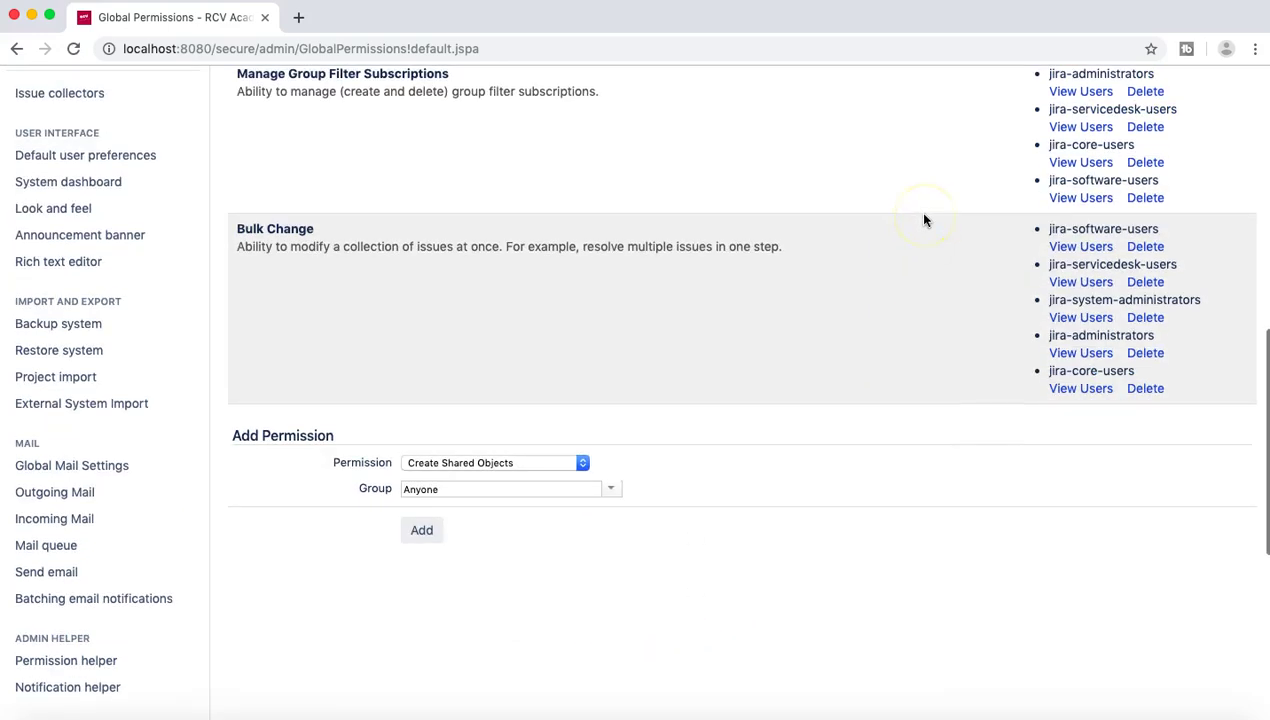
{"action": "scroll", "coordinate": [965, 269], "scroll_direction": "up", "scroll_amount": 3}
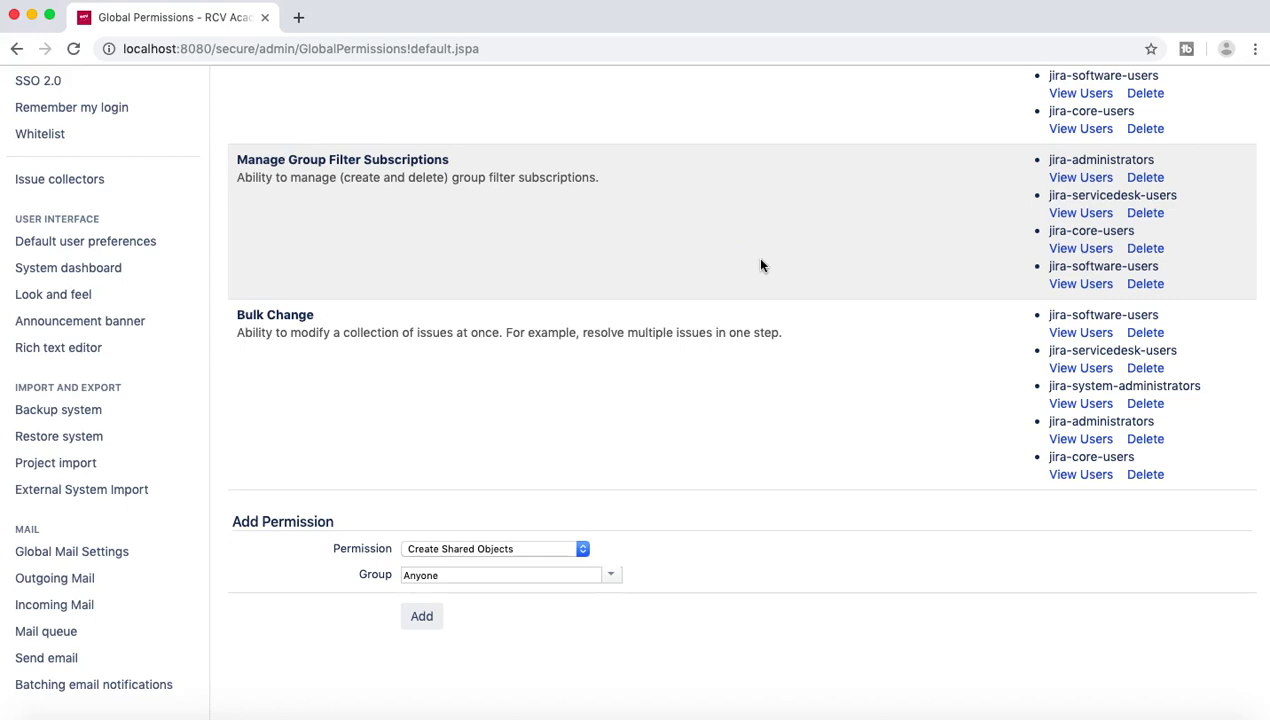
{"action": "scroll", "coordinate": [760, 265], "scroll_direction": "up", "scroll_amount": 1}
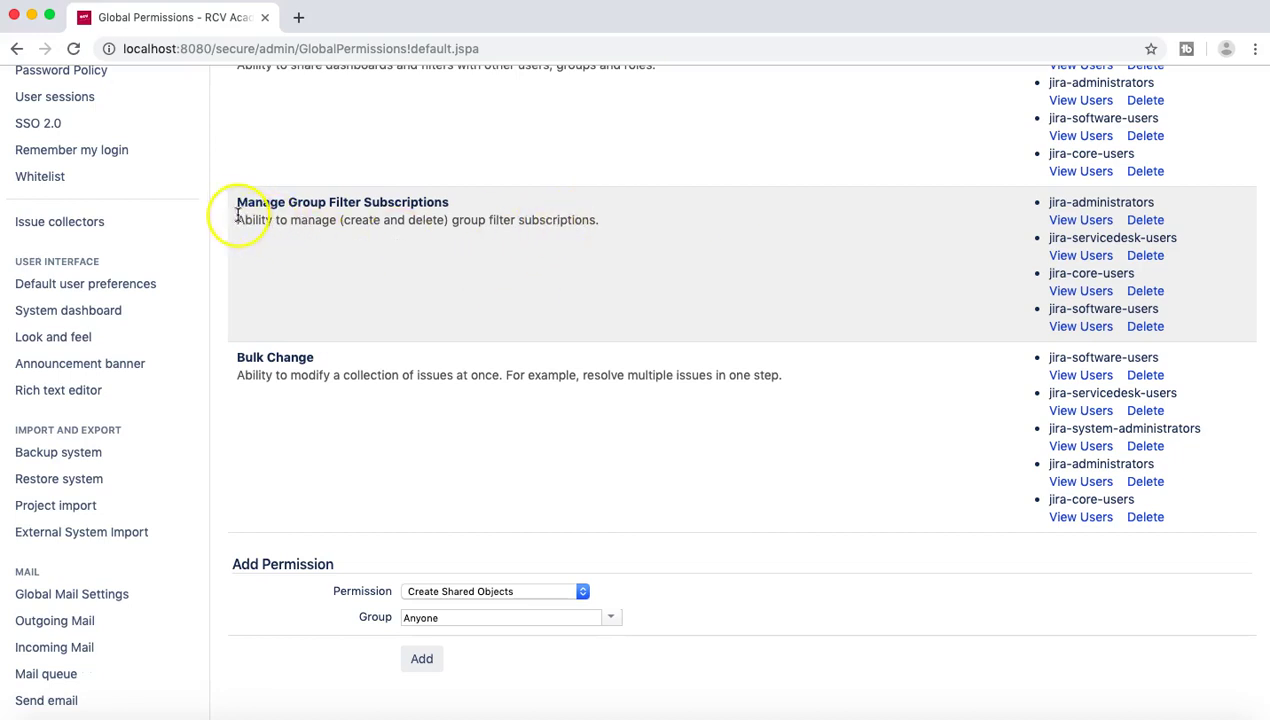
{"action": "scroll", "coordinate": [273, 255], "scroll_direction": "up", "scroll_amount": 3}
{"action": "scroll", "coordinate": [276, 261], "scroll_direction": "down", "scroll_amount": 5}
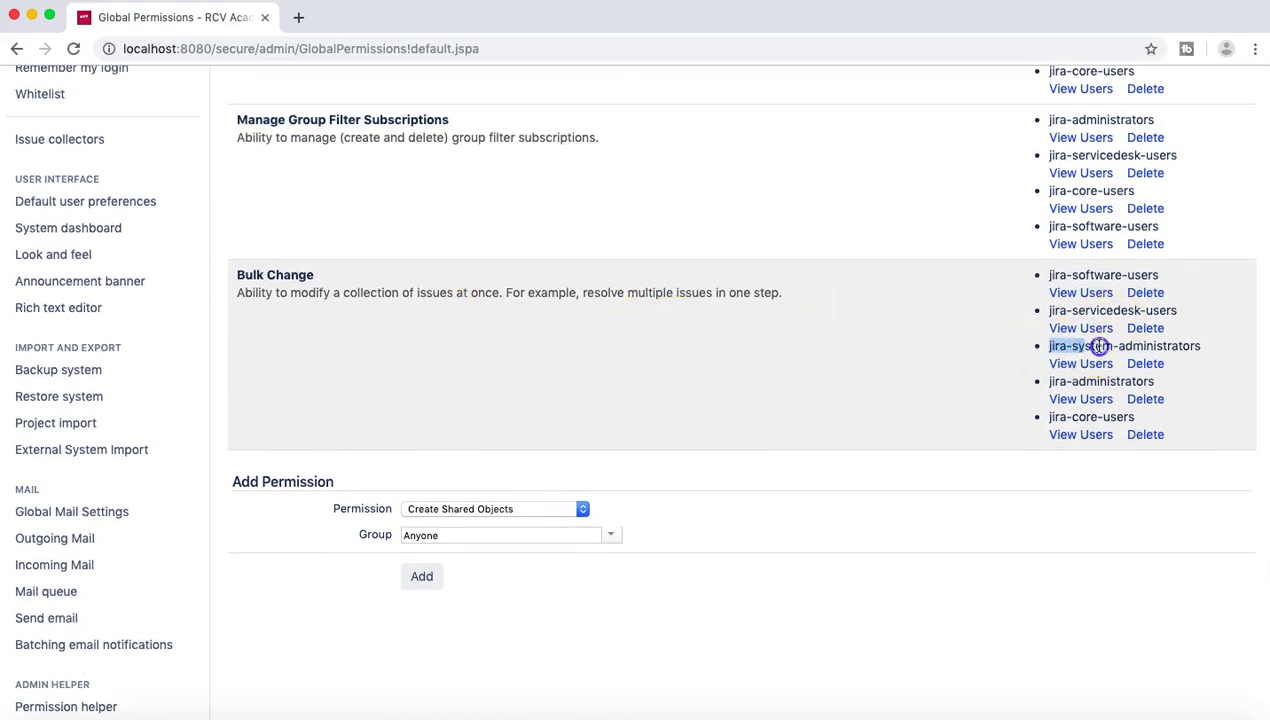
{"action": "left_click_drag", "start_coordinate": [1099, 346], "coordinate": [1200, 347]}
{"action": "left_click", "coordinate": [470, 279]}
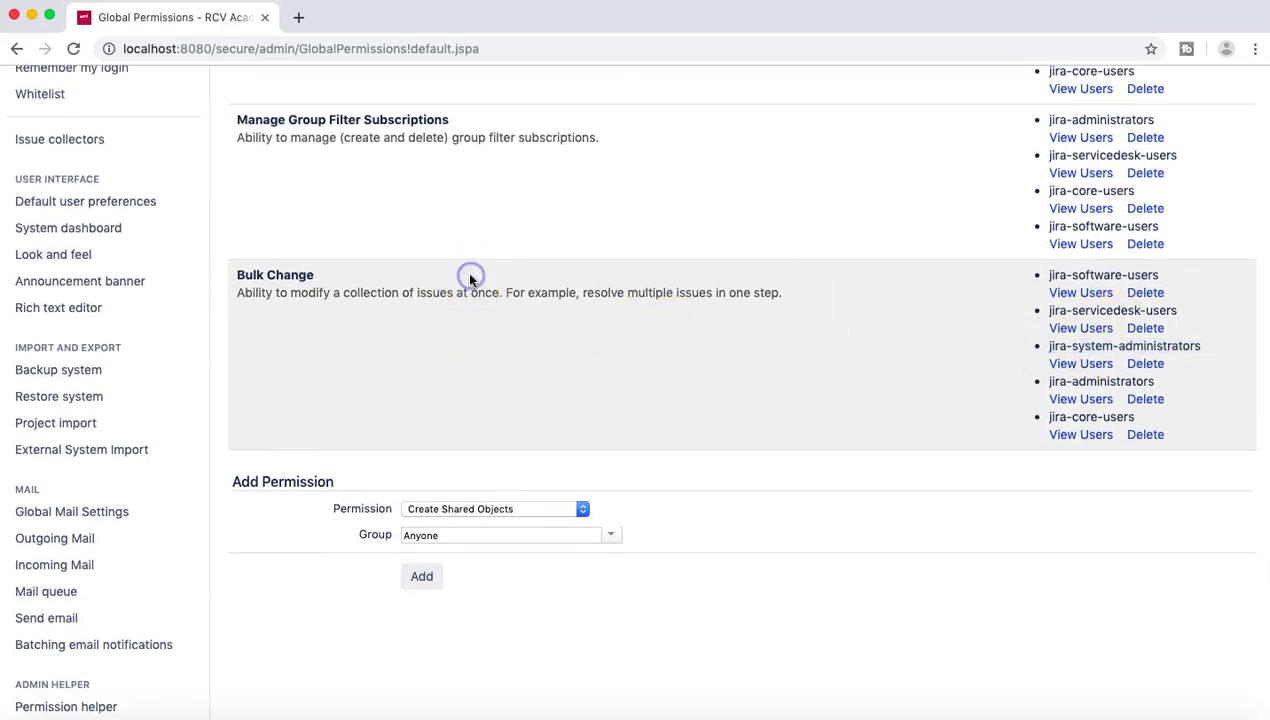
{"action": "scroll", "coordinate": [493, 292], "scroll_direction": "up", "scroll_amount": 15}
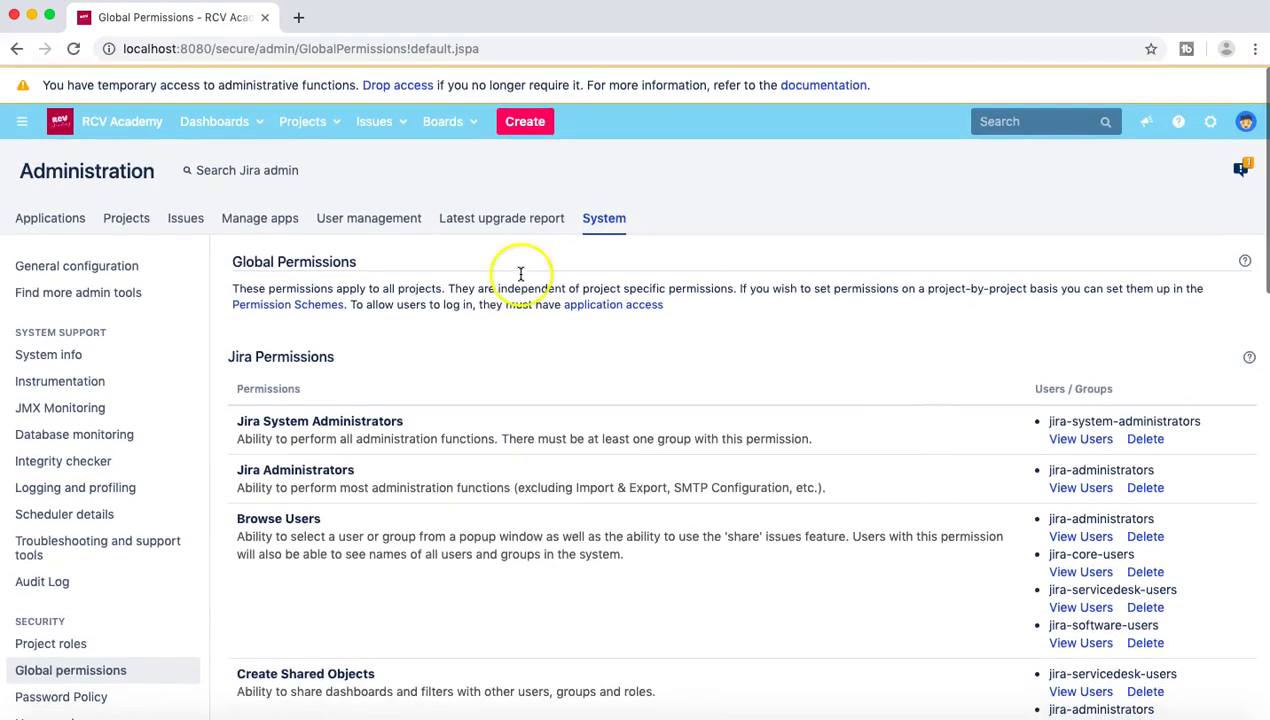
Step: Log out from the account menu and return to the login page
{"action": "left_click", "coordinate": [1245, 120]}
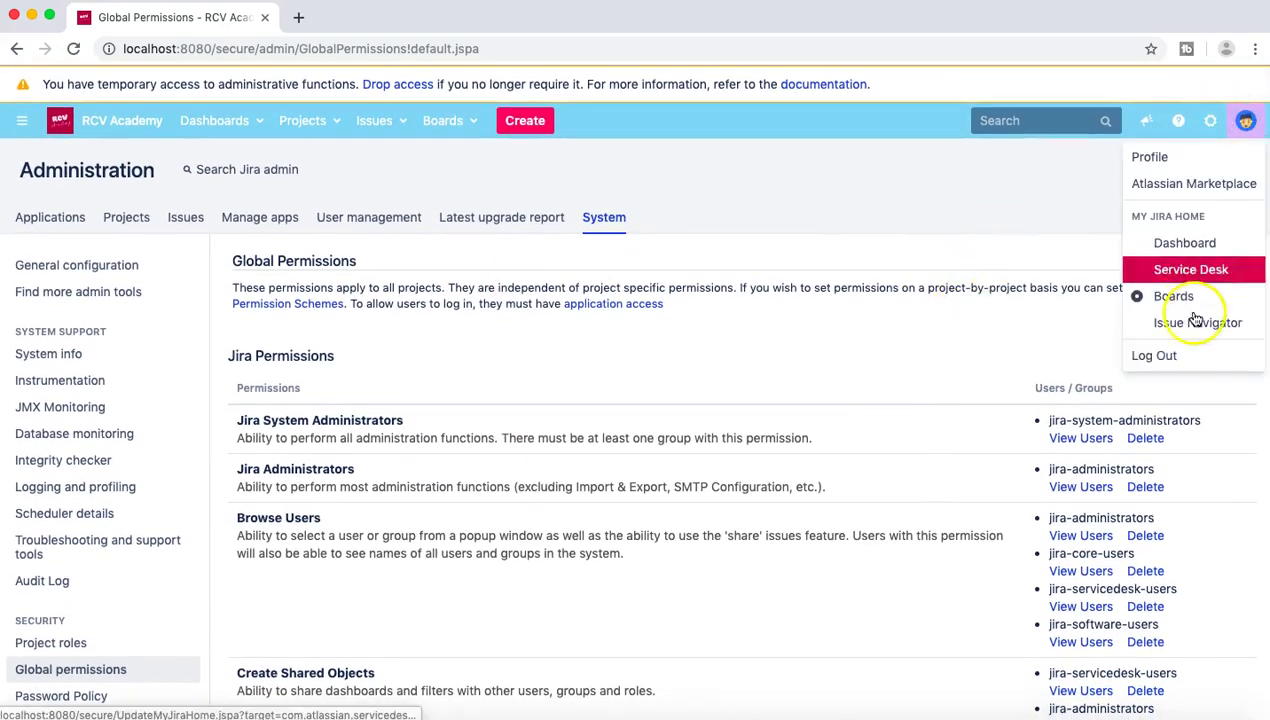
{"action": "left_click", "coordinate": [1191, 358]}
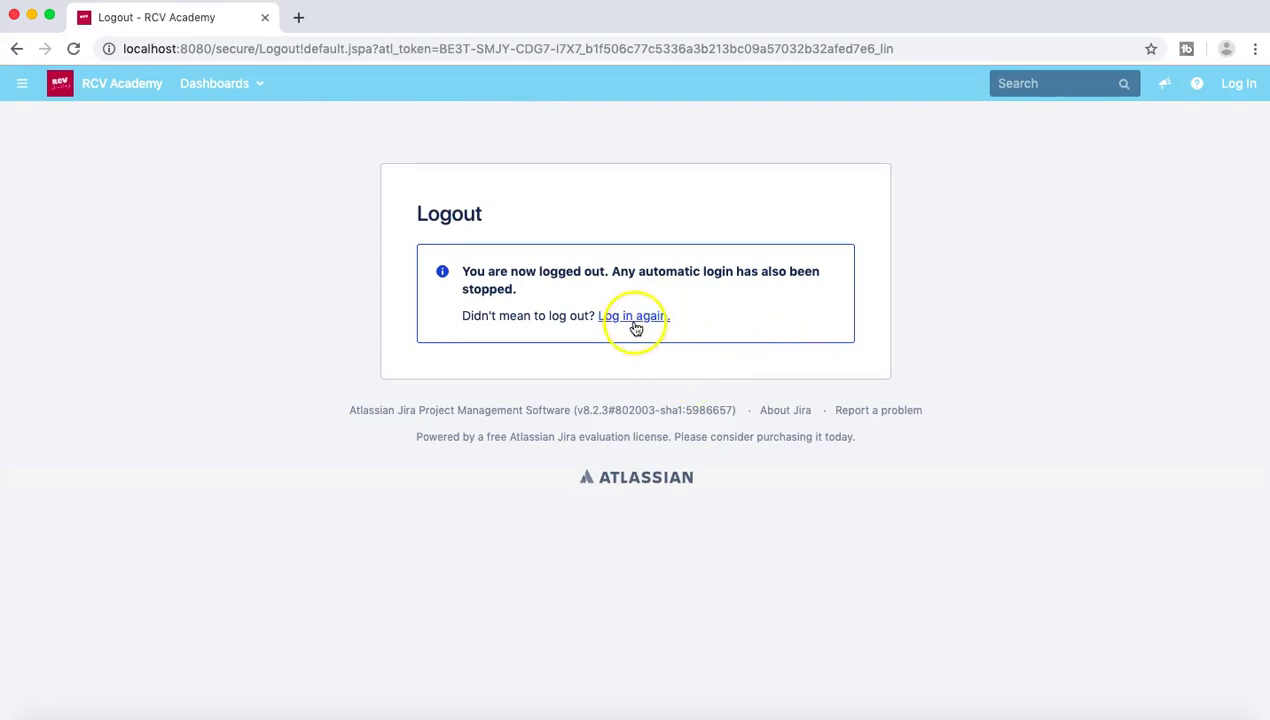
{"action": "left_click", "coordinate": [634, 326]}
{"action": "left_click", "coordinate": [613, 262]}
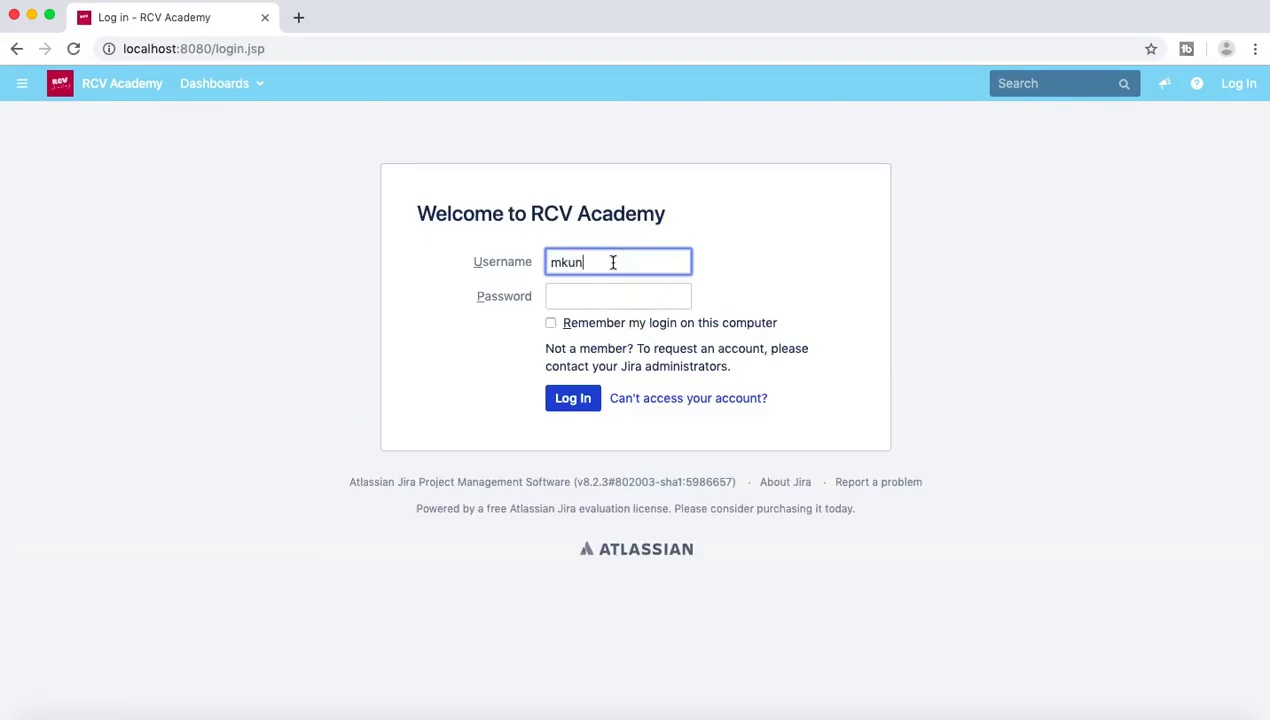
Step: Enter the first user's username and move on to the password field
{"action": "key", "text": "Tab"}
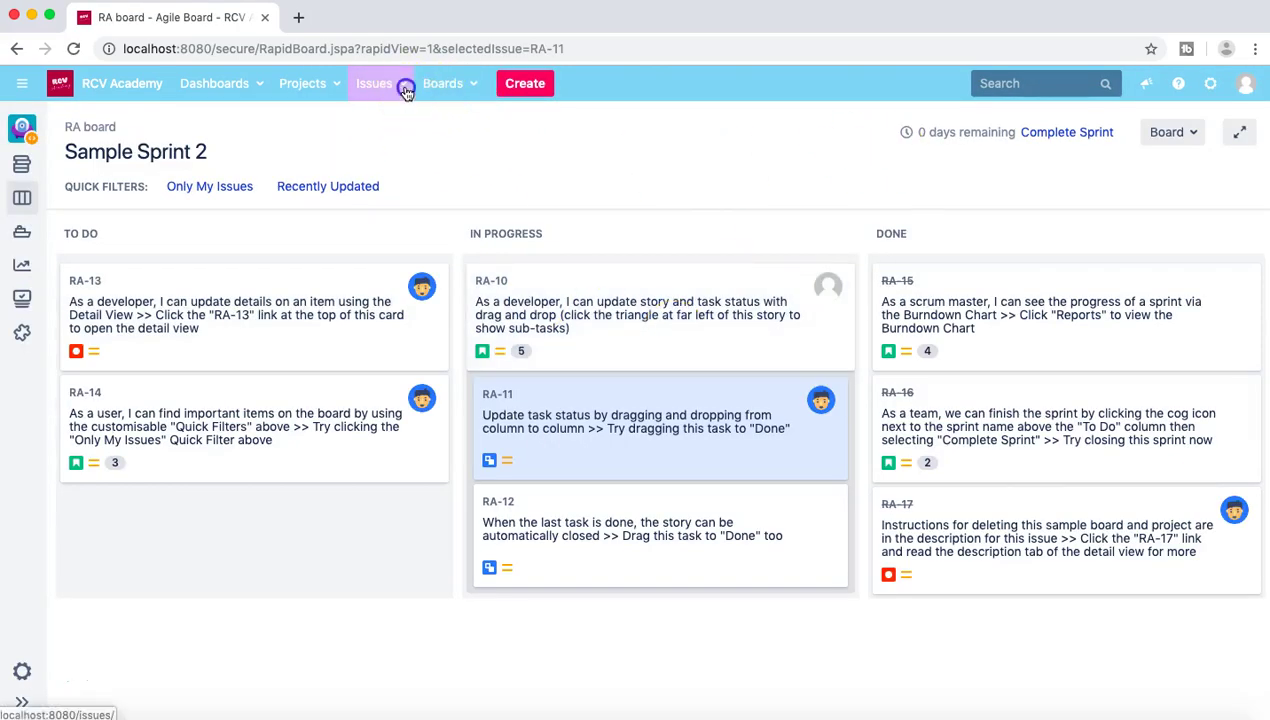
Step: Go to Search for issues and show the Tools menu's 'Bulk Change: all 24 issue(s)' entry
{"action": "left_click", "coordinate": [404, 87]}
{"action": "left_click", "coordinate": [405, 120]}
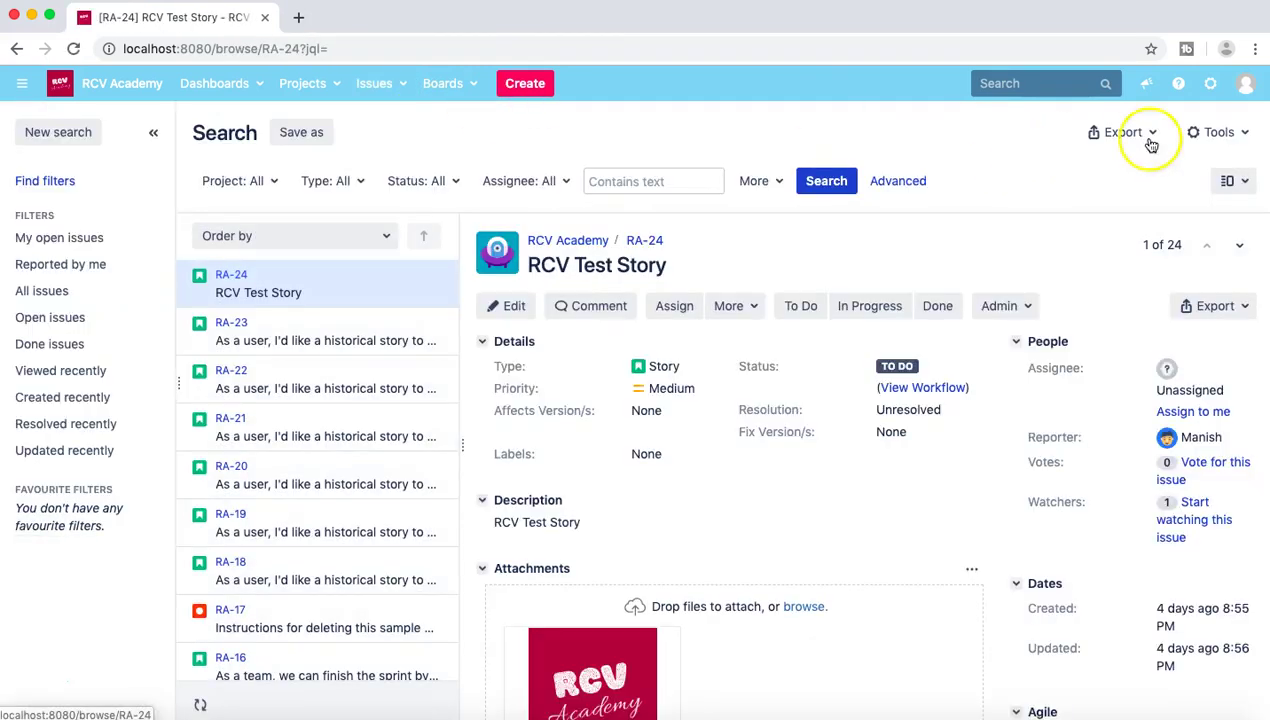
{"action": "left_click", "coordinate": [1246, 135]}
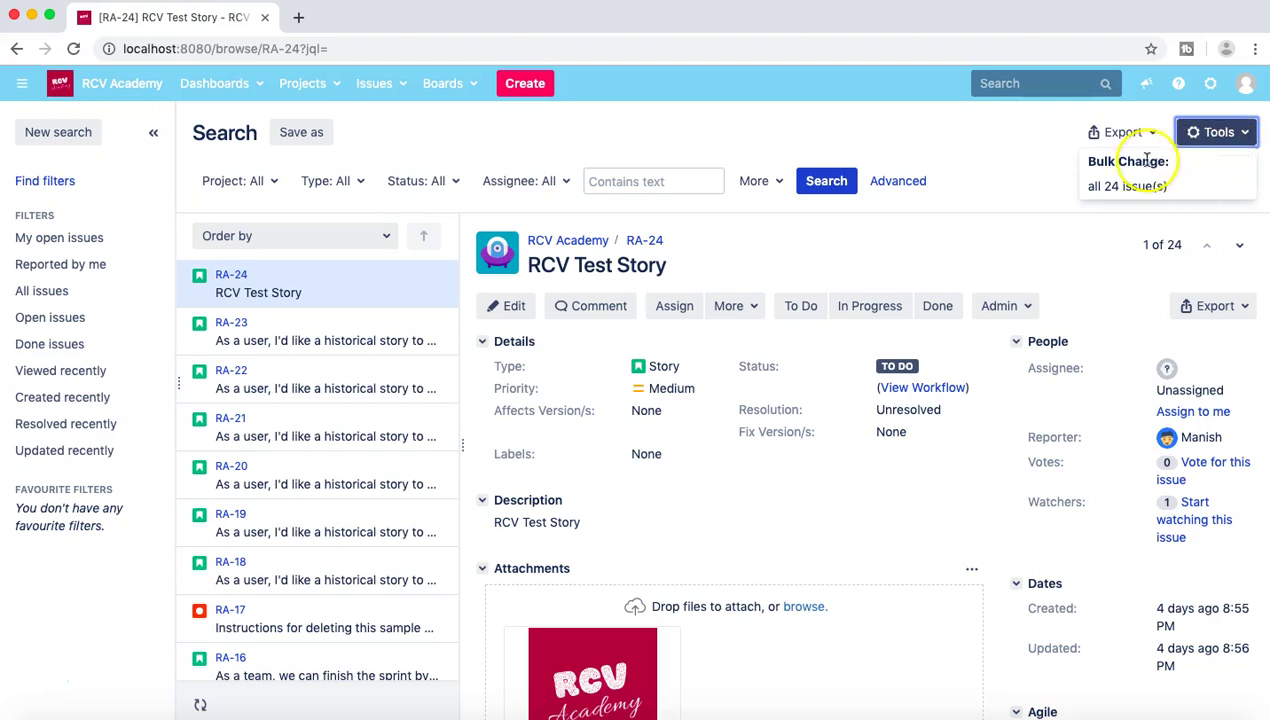
{"action": "left_click_drag", "start_coordinate": [1082, 162], "coordinate": [1178, 165]}
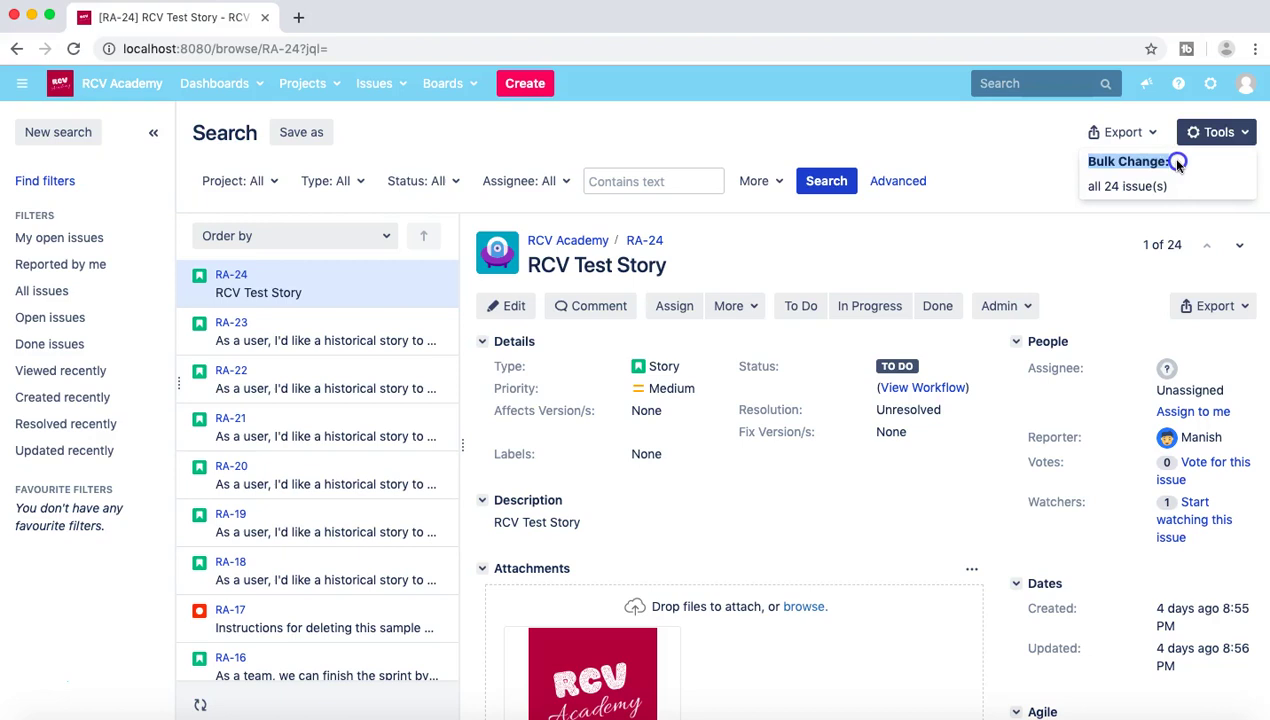
Step: Start Bulk Change on all 24 issues, select every issue, and advance to Choose Operation
{"action": "left_click", "coordinate": [1241, 137]}
{"action": "left_click", "coordinate": [1130, 186]}
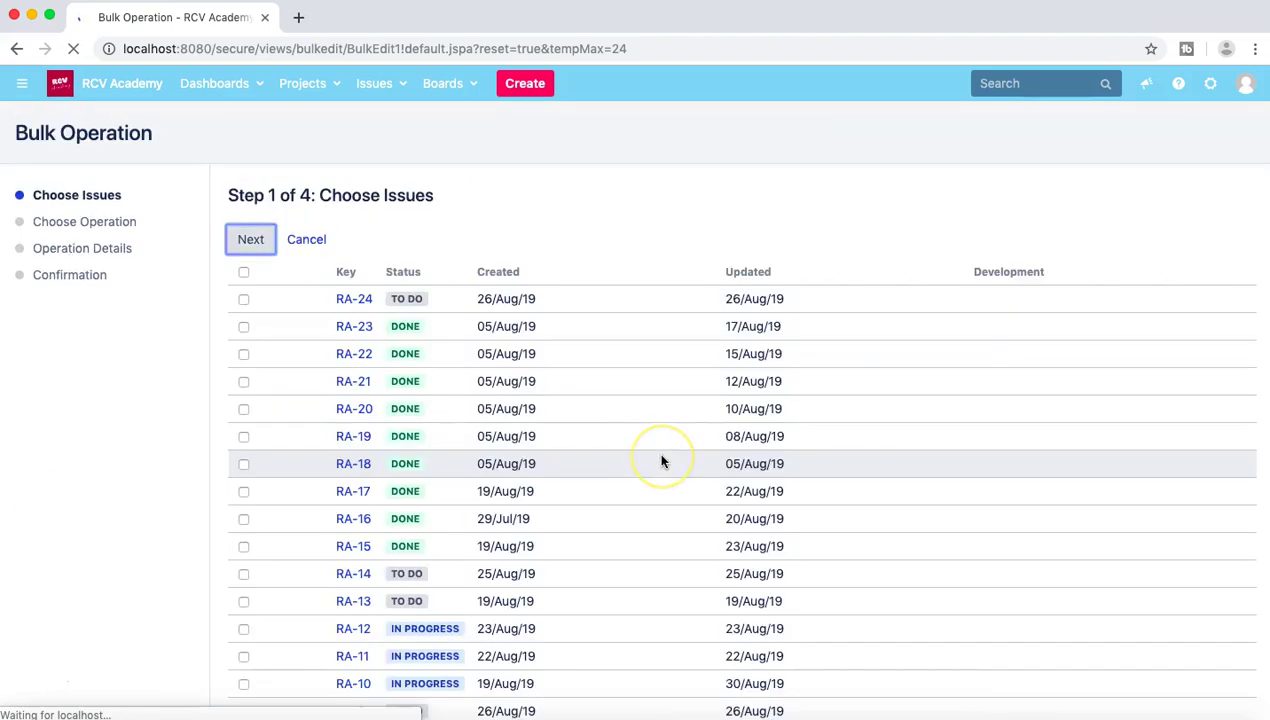
{"action": "scroll", "coordinate": [656, 450], "scroll_direction": "down", "scroll_amount": 1}
{"action": "scroll", "coordinate": [661, 461], "scroll_direction": "up", "scroll_amount": 1}
{"action": "left_click", "coordinate": [243, 271]}
{"action": "left_click", "coordinate": [252, 240]}
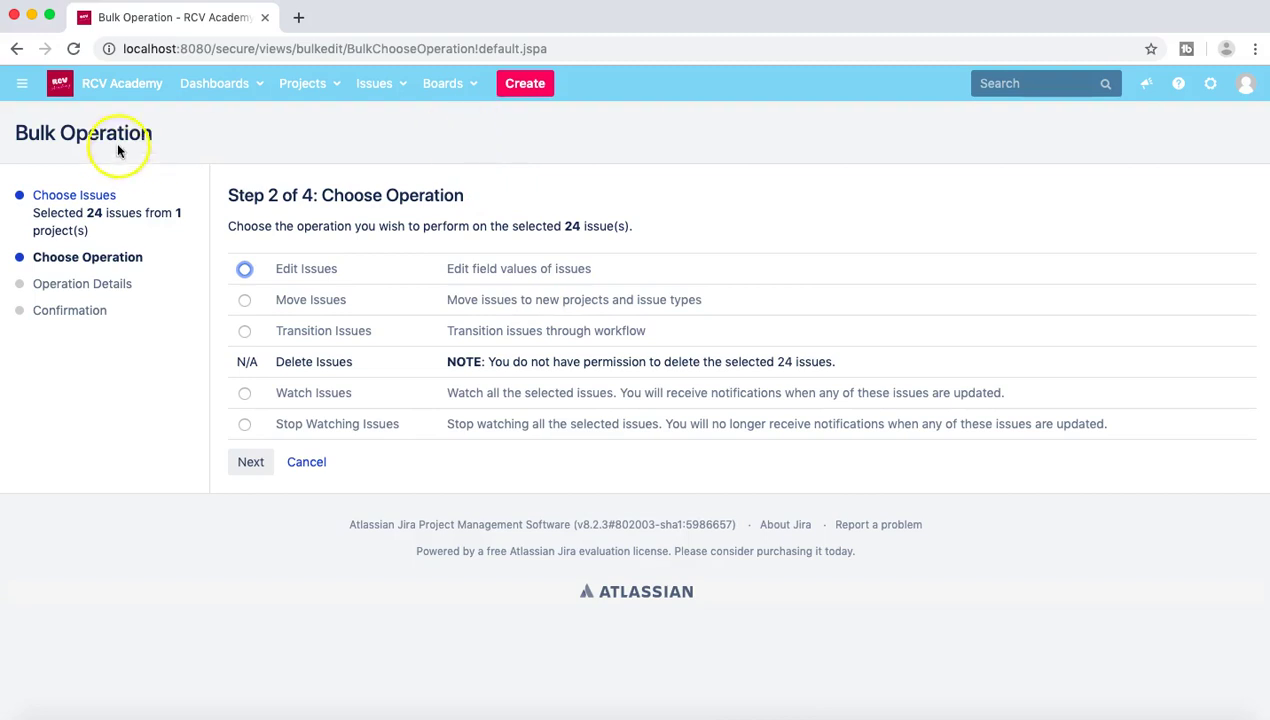
Step: Leave the Bulk Operation wizard via the RCV Academy logo to return to the RA board
{"action": "left_click", "coordinate": [107, 90]}
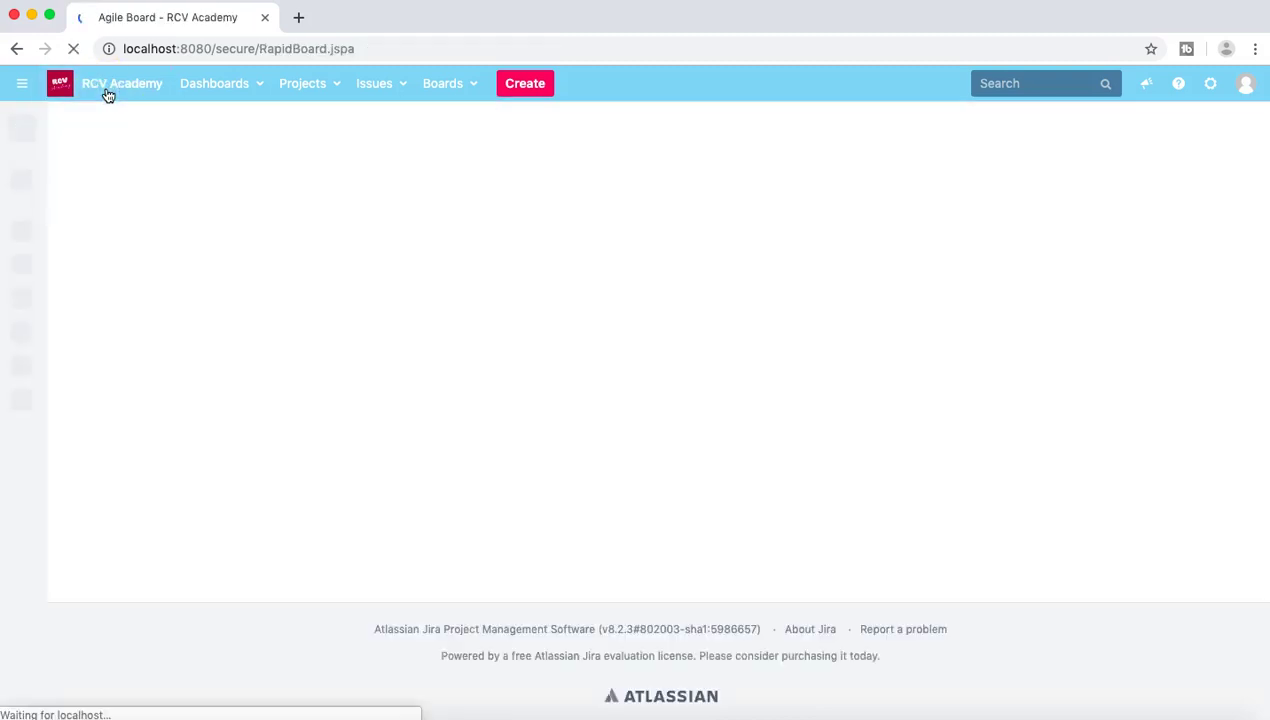